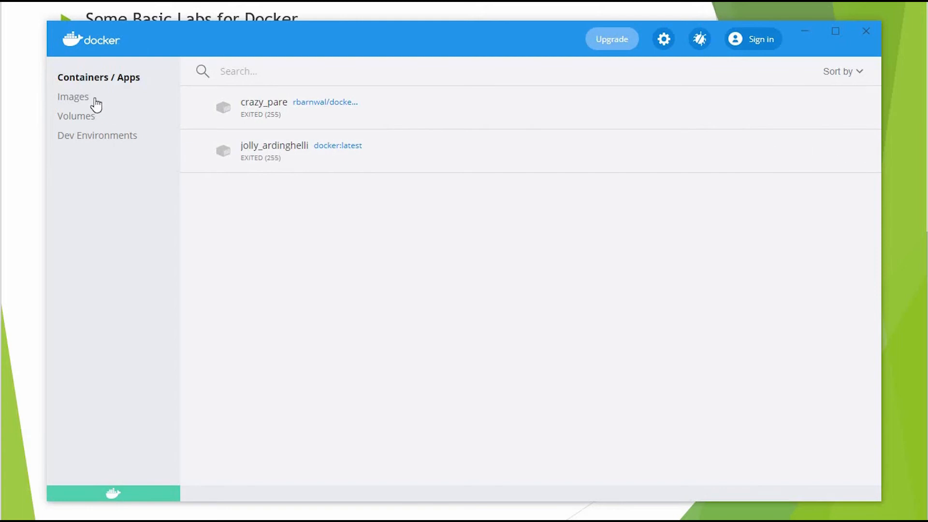
- View the local Docker images and return to the containers list
{"action": "left_click", "coordinate": [68, 98]}
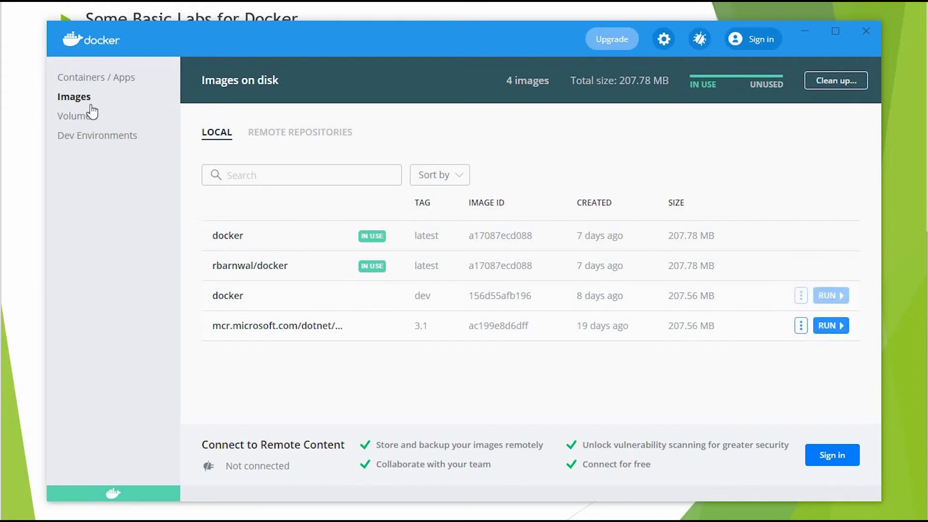
{"action": "left_click", "coordinate": [96, 80]}
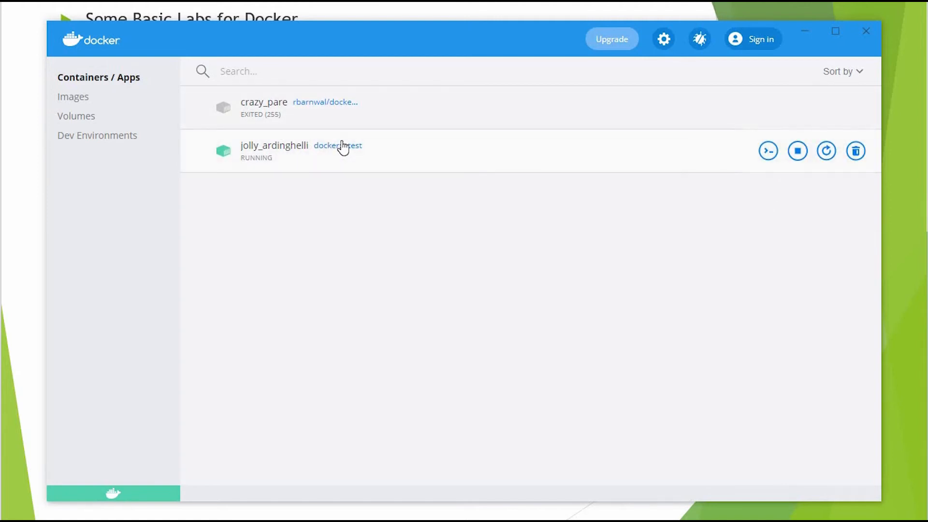
- Open a shell in the running jolly_ardinghelli container and try to run "sudo docker run --name mynginx -p 80:80 -d nginx"
{"action": "left_click", "coordinate": [775, 155]}
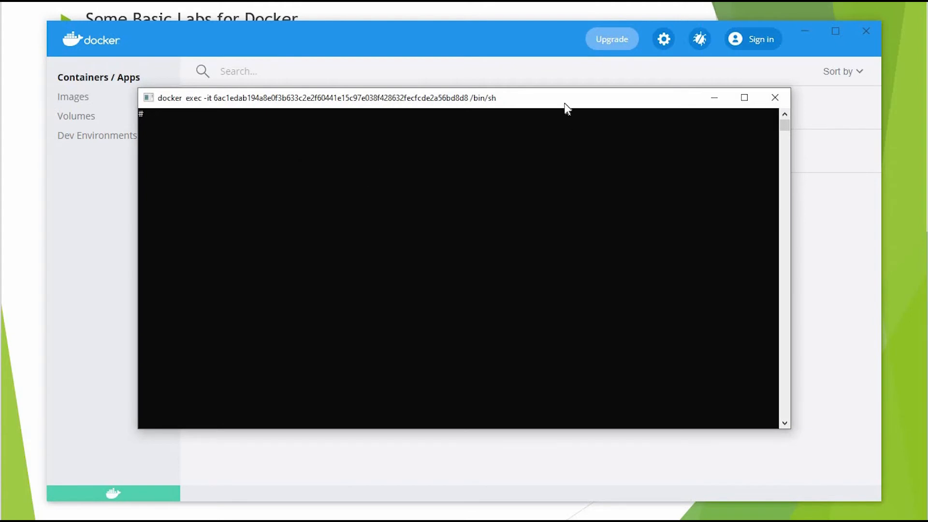
{"action": "left_click_drag", "start_coordinate": [568, 98], "coordinate": [719, 167]}
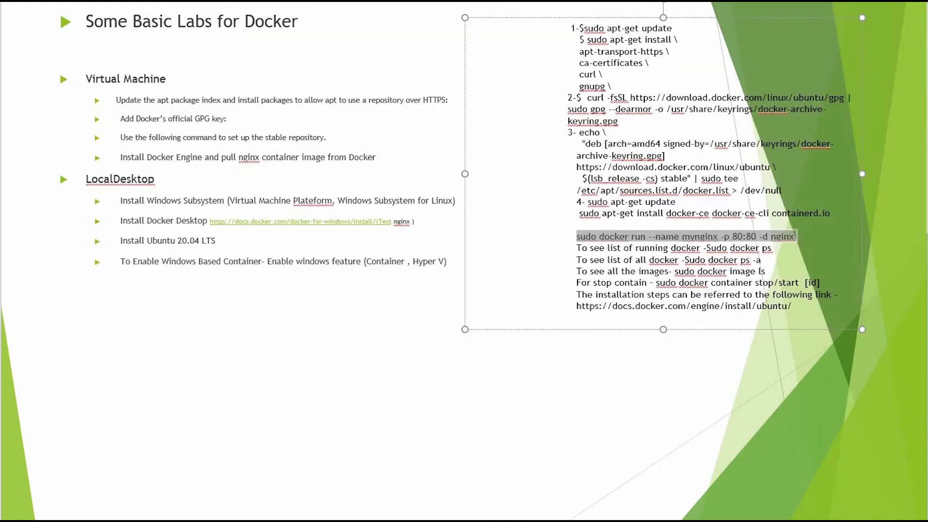
{"action": "key", "text": "alt+Tab"}
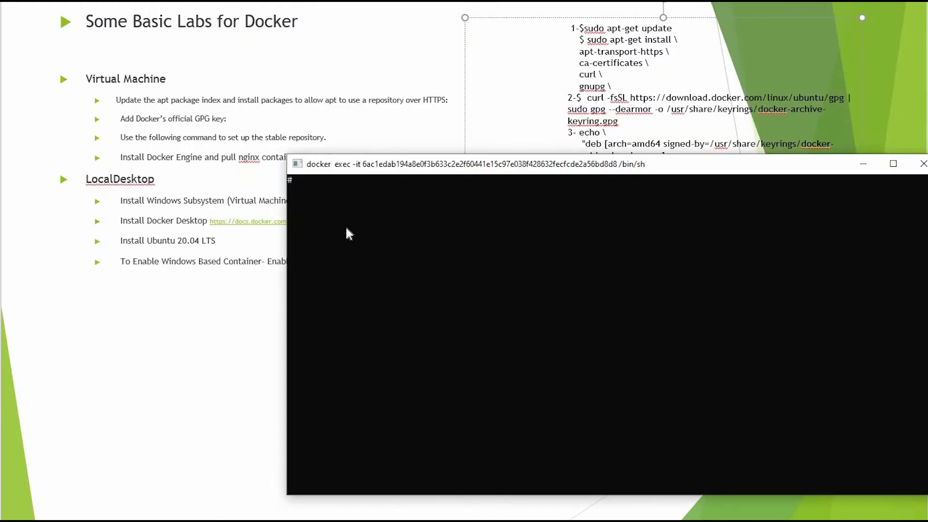
{"action": "right_click", "coordinate": [334, 189]}
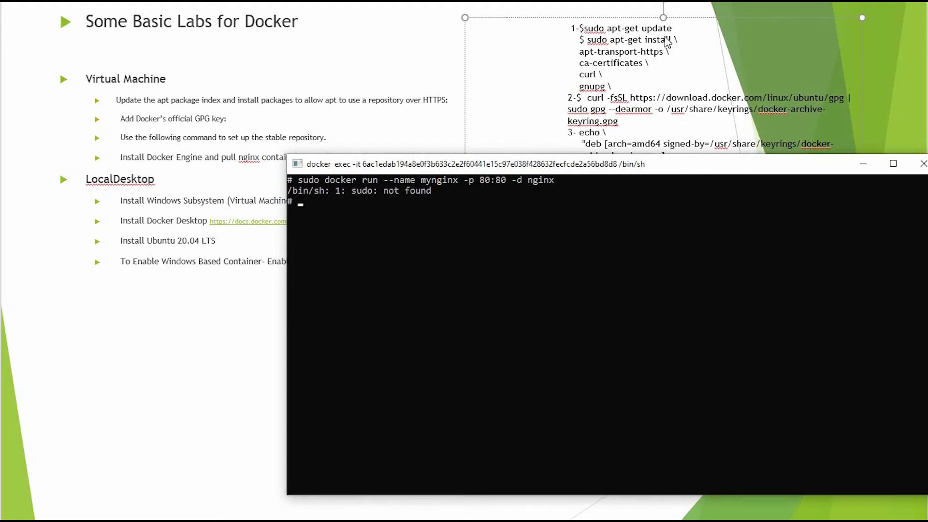
- Copy the "sudo apt-get update" command from the slide and try to run it in the container's shell
{"action": "left_click", "coordinate": [635, 24]}
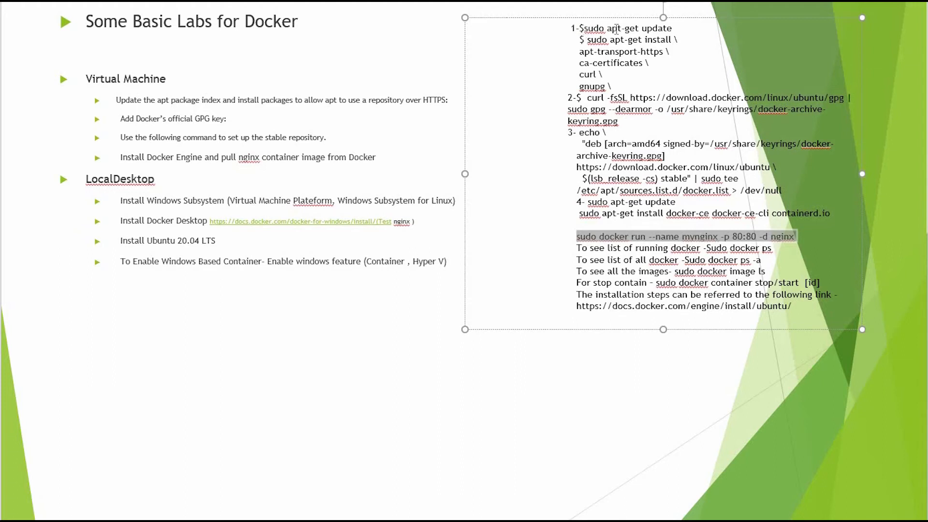
{"action": "left_click_drag", "start_coordinate": [585, 28], "coordinate": [682, 27]}
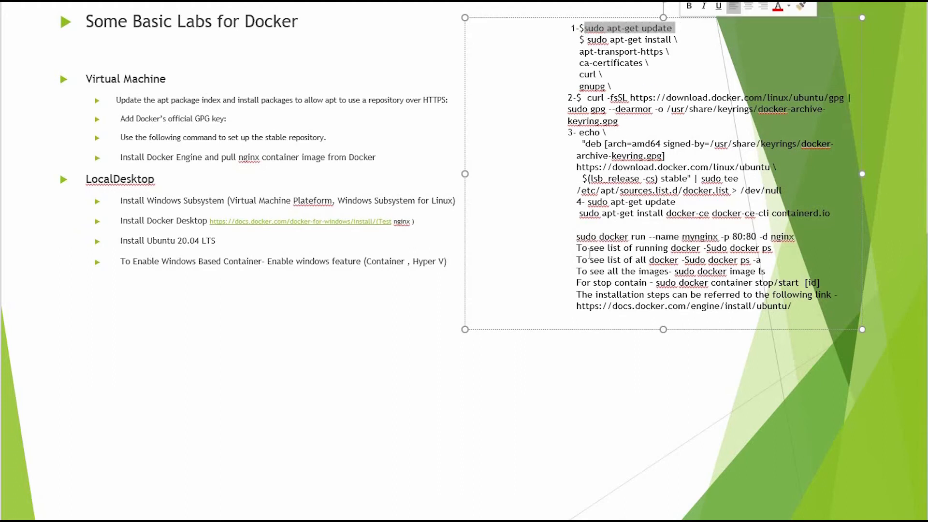
{"action": "key", "text": "alt+Tab"}
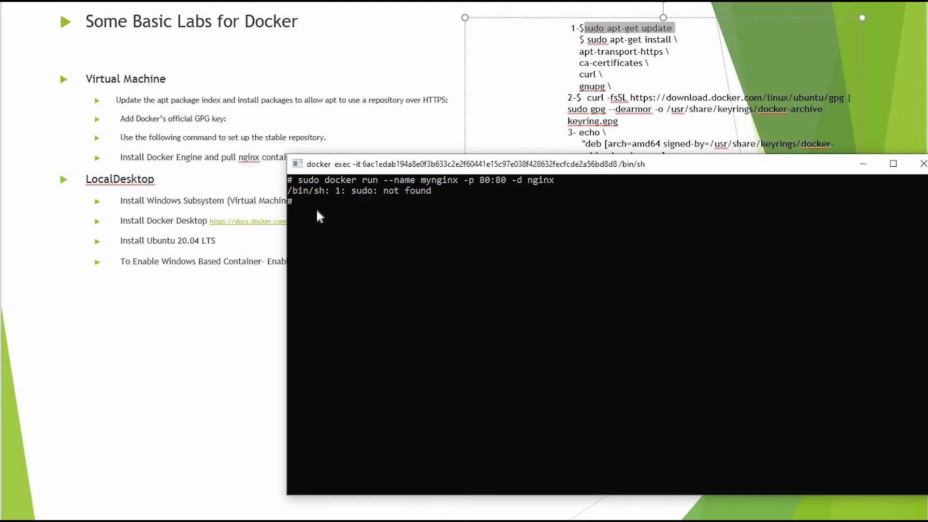
{"action": "left_click", "coordinate": [317, 210]}
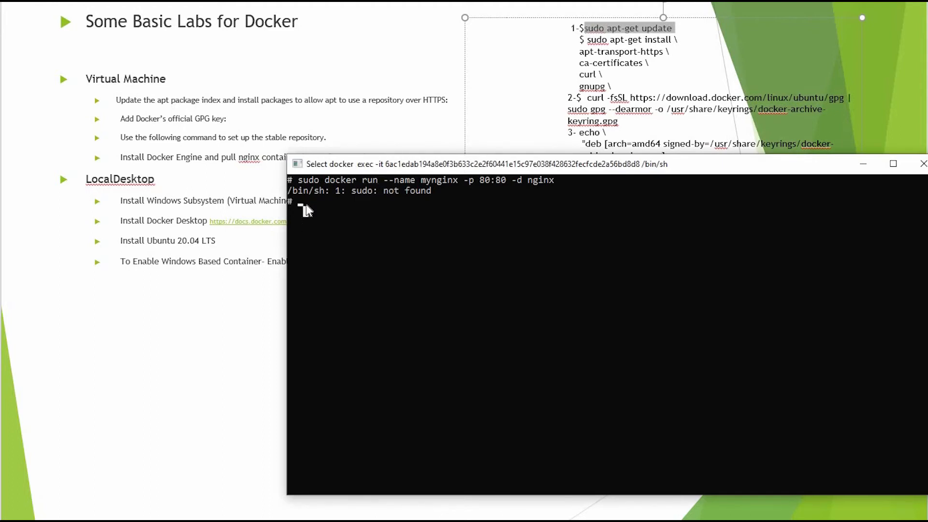
{"action": "right_click", "coordinate": [307, 207]}
{"action": "left_click", "coordinate": [266, 335]}
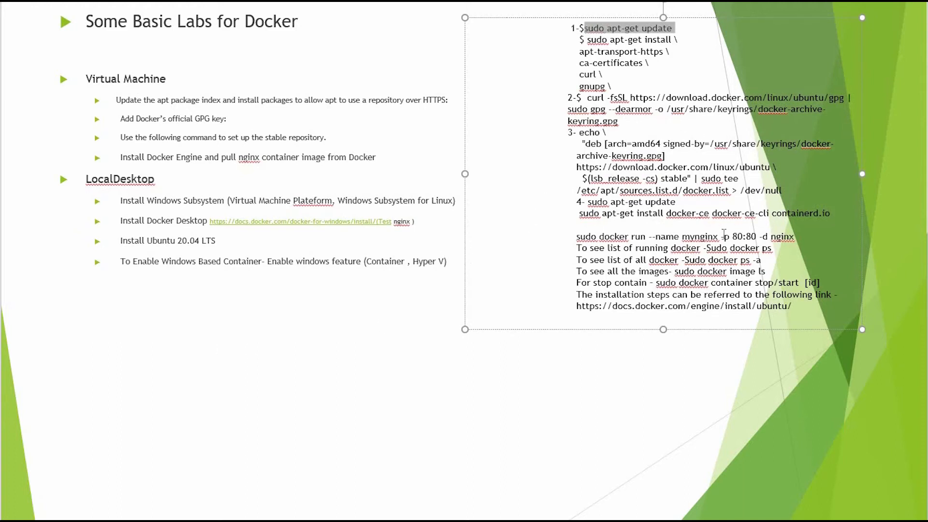
- Check the local images in Docker Desktop and switch it to Windows containers
{"action": "key", "text": "alt+Tab"}
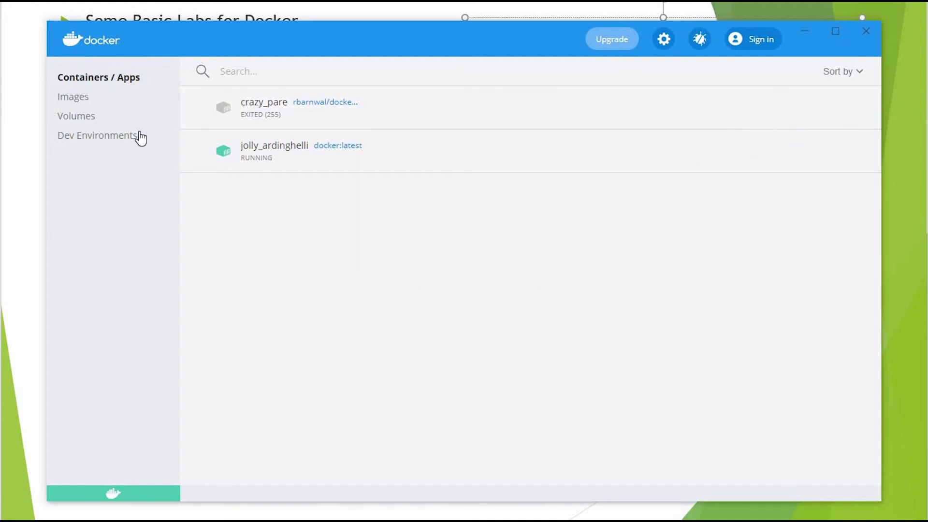
{"action": "left_click", "coordinate": [77, 97]}
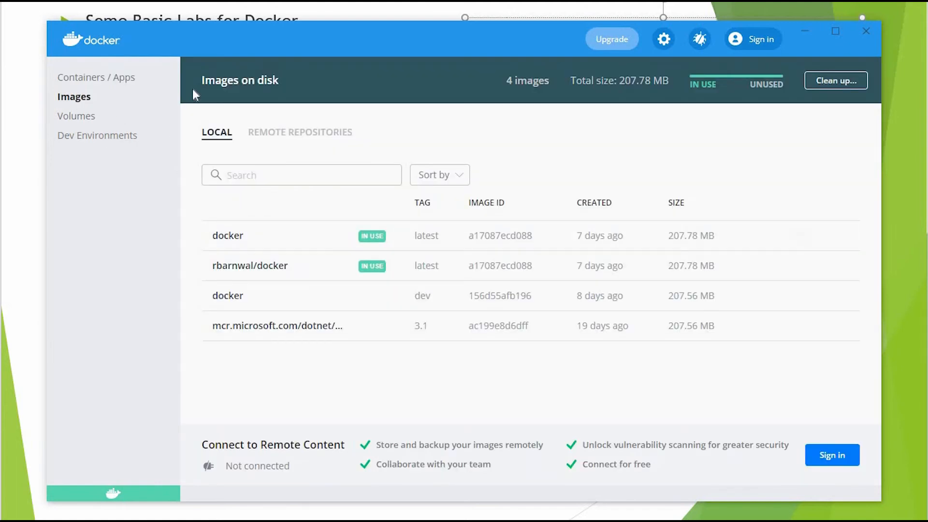
{"action": "left_click", "coordinate": [90, 78]}
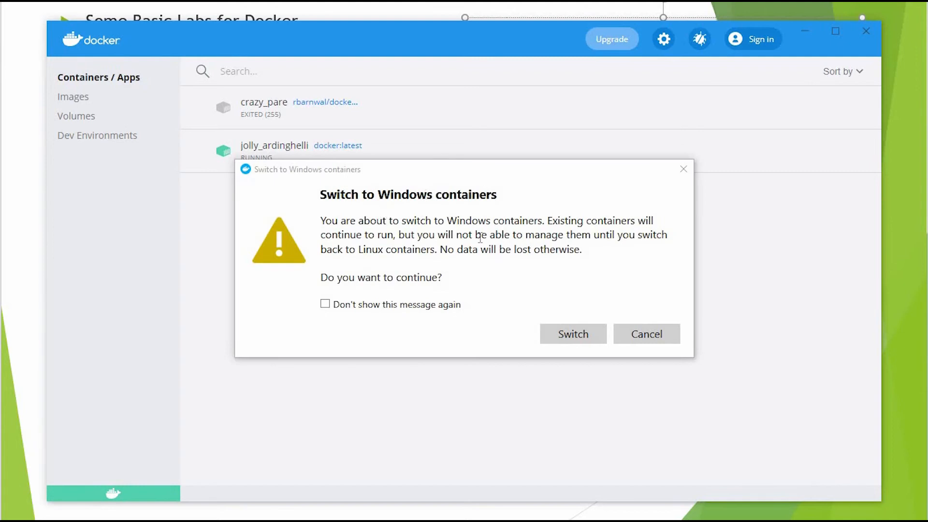
{"action": "left_click", "coordinate": [591, 342]}
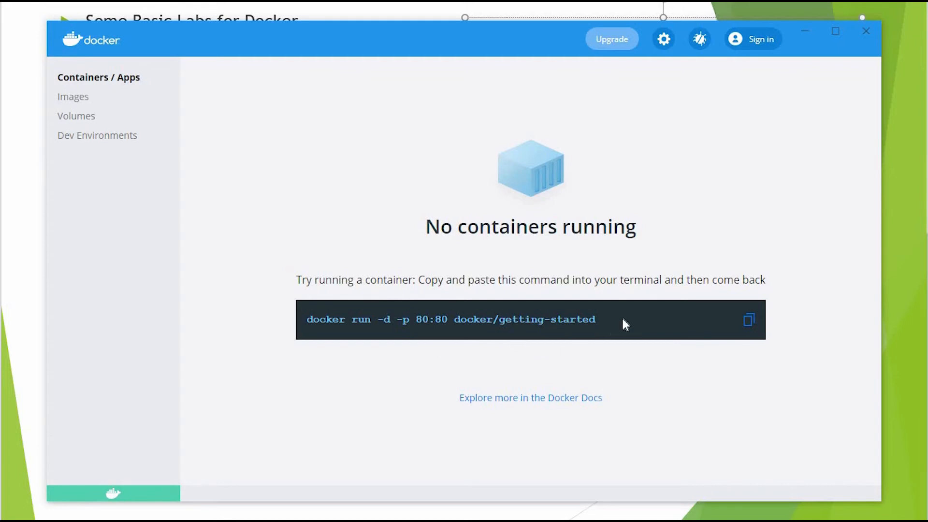
- Check the local images in Windows container mode and copy the suggested "docker run -d -p 80:80 docker/getting-started" command
{"action": "left_click_drag", "start_coordinate": [507, 320], "coordinate": [404, 335]}
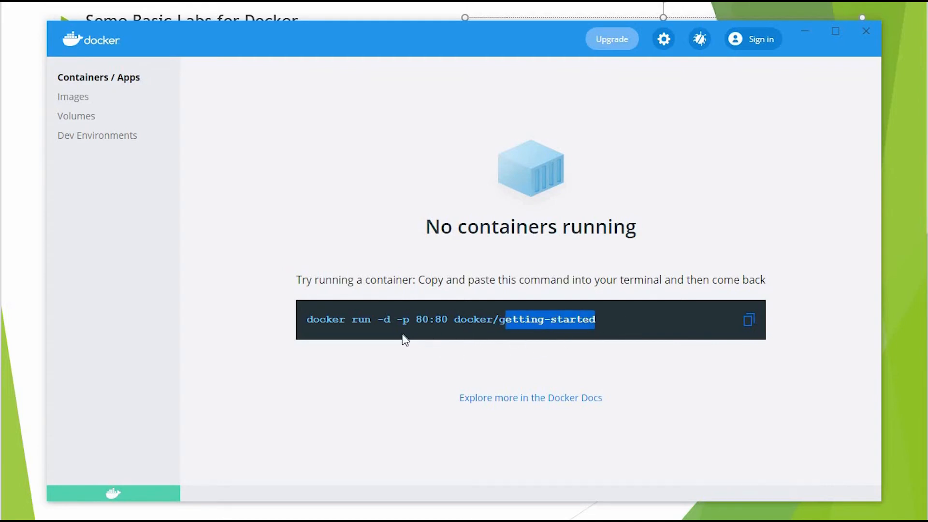
{"action": "left_click", "coordinate": [358, 337]}
{"action": "triple_click", "coordinate": [297, 311]}
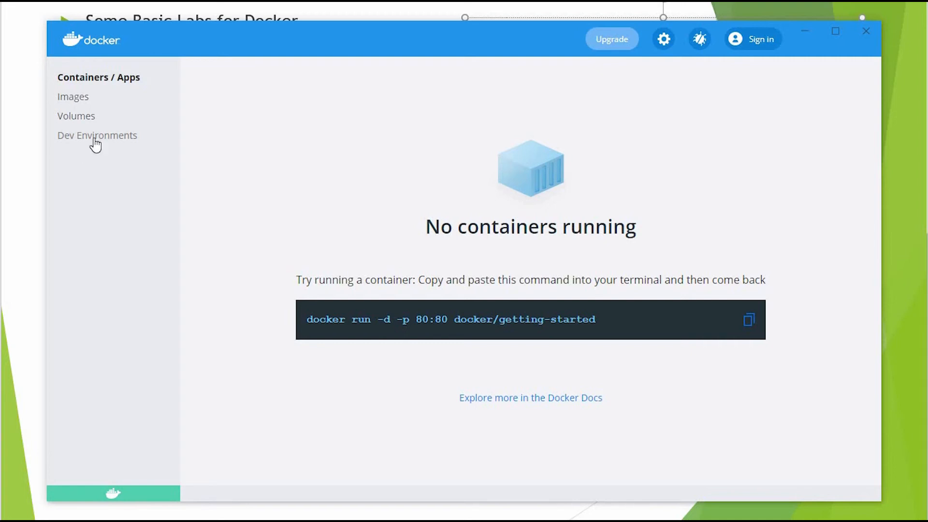
{"action": "left_click", "coordinate": [77, 101]}
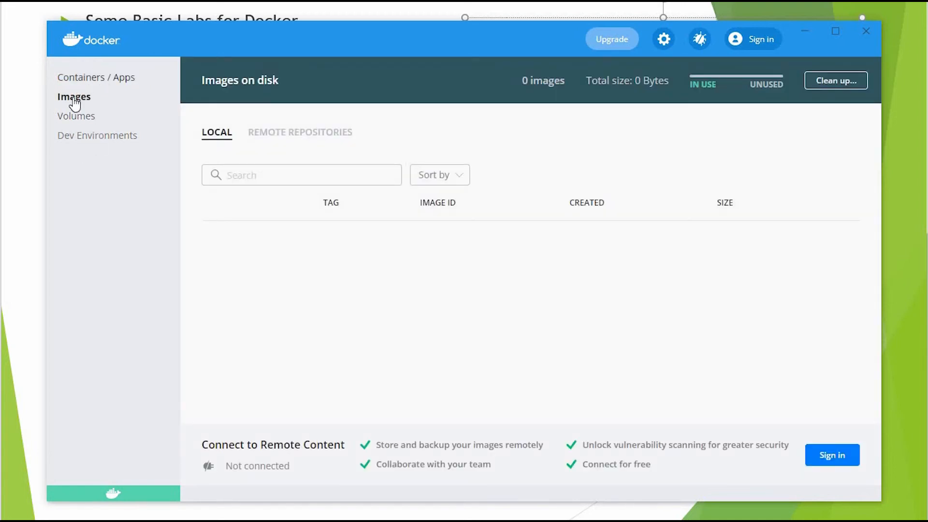
{"action": "left_click", "coordinate": [96, 79]}
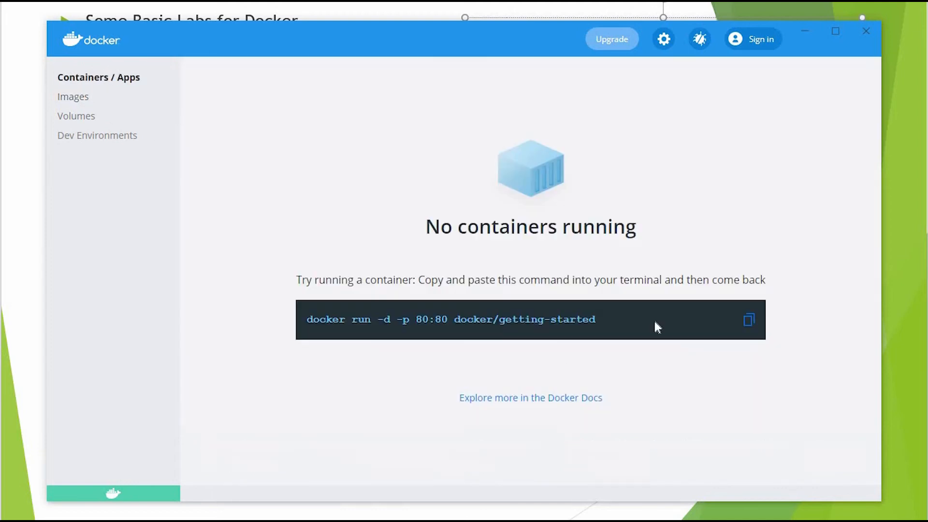
{"action": "left_click", "coordinate": [749, 321]}
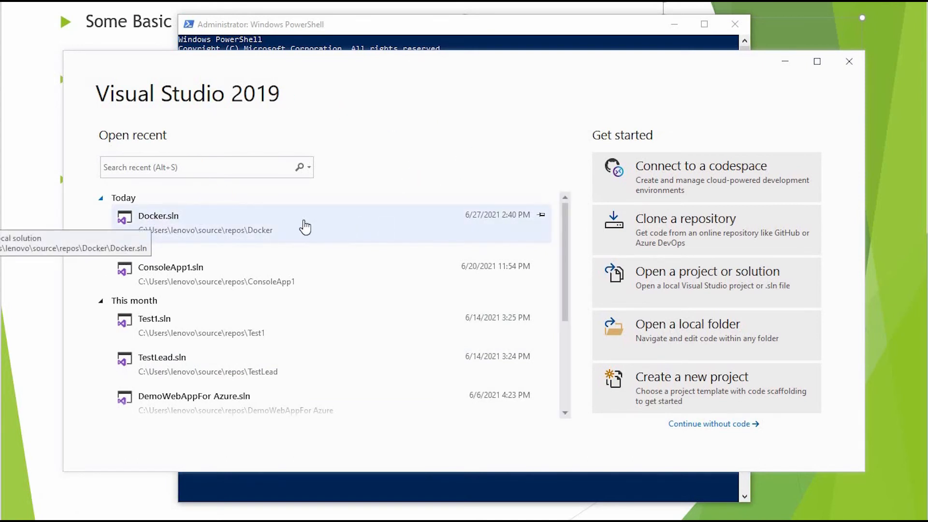
- Open the recent Docker.sln solution in Visual Studio and agree to switch Docker to Linux containers
{"action": "left_click", "coordinate": [175, 234]}
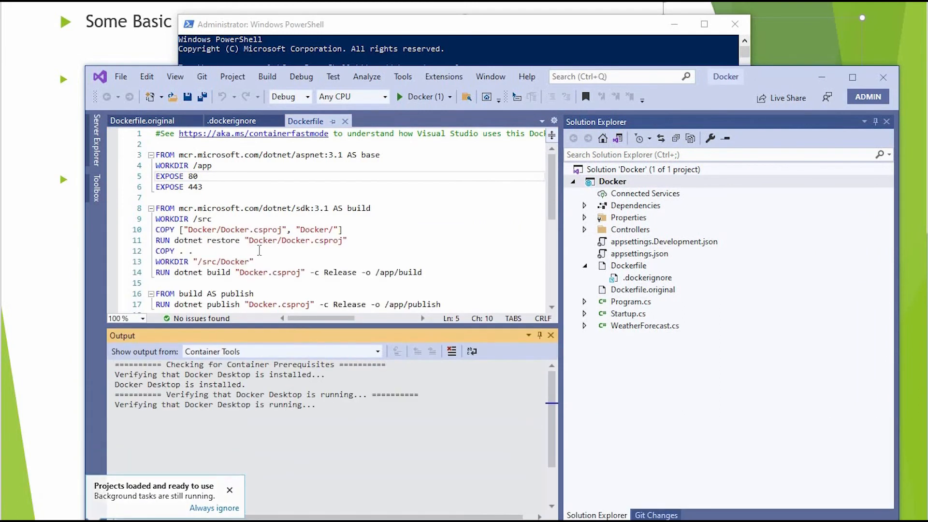
{"action": "left_click", "coordinate": [379, 207]}
{"action": "scroll", "coordinate": [377, 213], "scroll_direction": "down", "scroll_amount": 1}
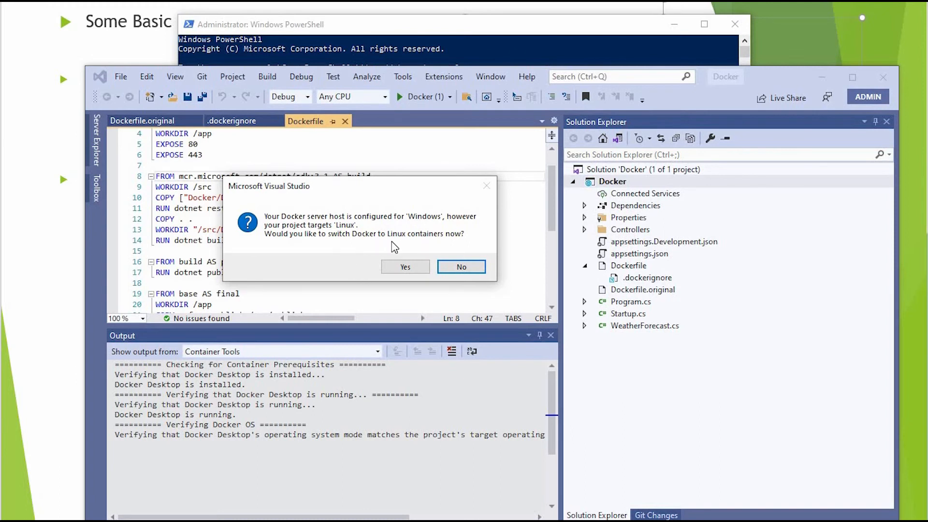
{"action": "left_click", "coordinate": [400, 270]}
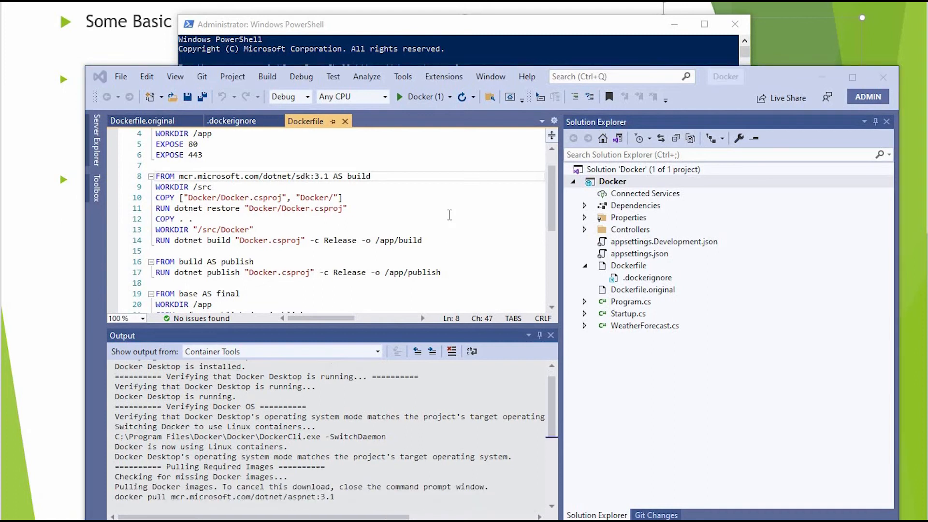
- Examine the Dockerfile's build, publish and final stages, including the project COPY and dotnet restore lines
{"action": "scroll", "coordinate": [449, 214], "scroll_direction": "down", "scroll_amount": 2}
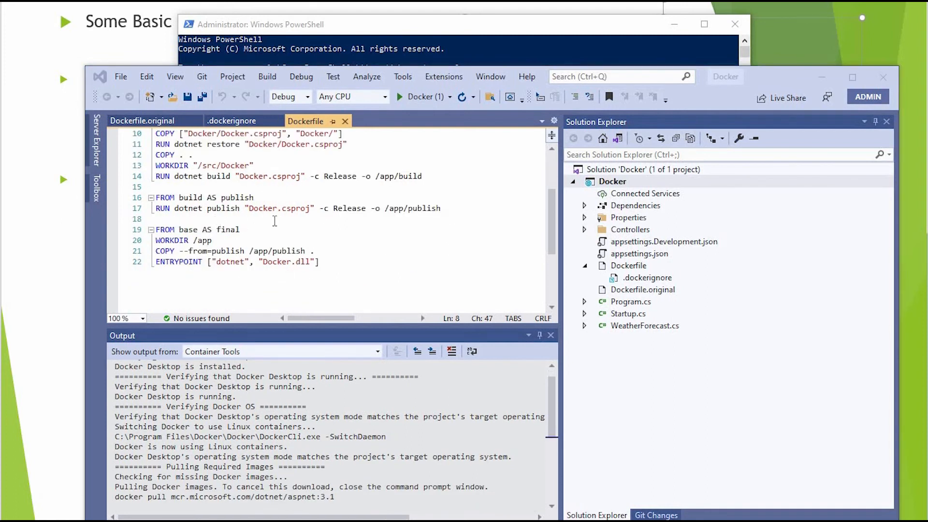
{"action": "scroll", "coordinate": [275, 221], "scroll_direction": "up", "scroll_amount": 1}
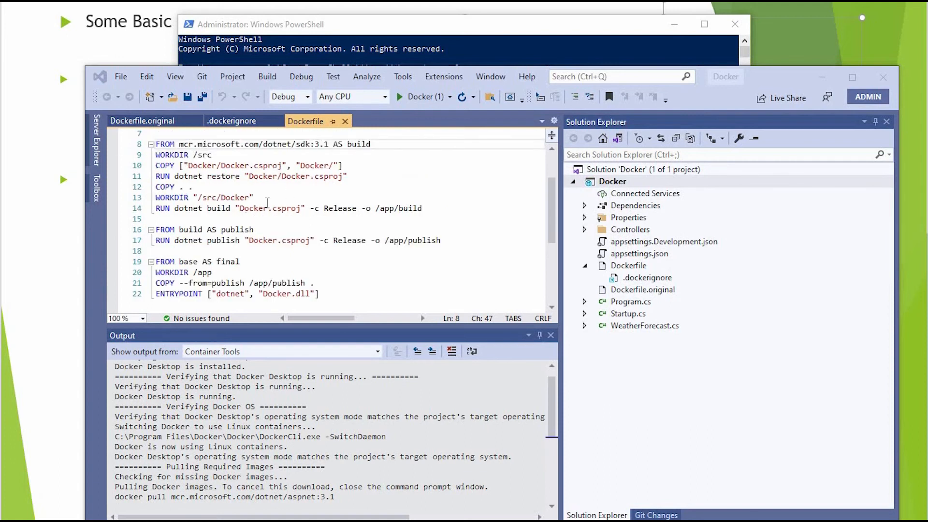
{"action": "scroll", "coordinate": [267, 203], "scroll_direction": "up", "scroll_amount": 1}
{"action": "left_click_drag", "start_coordinate": [188, 197], "coordinate": [335, 197]}
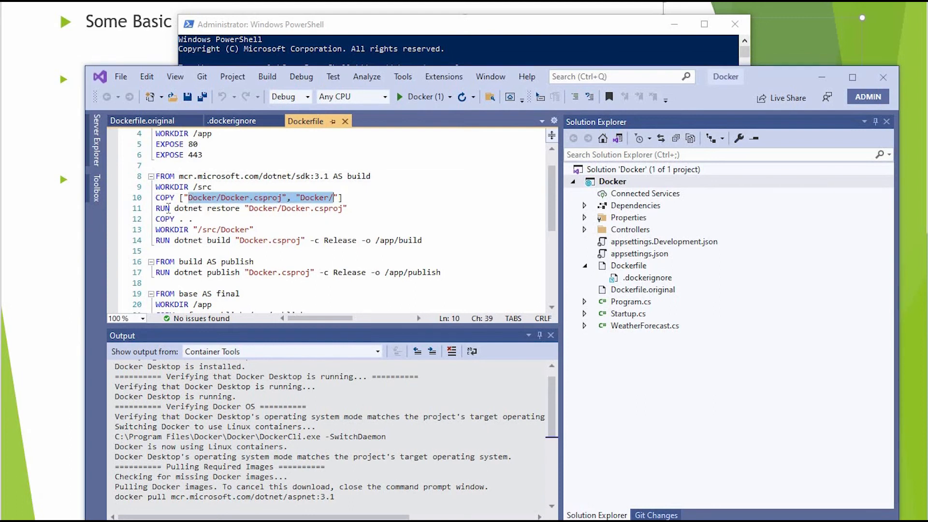
{"action": "left_click_drag", "start_coordinate": [175, 209], "coordinate": [343, 209]}
{"action": "scroll", "coordinate": [290, 207], "scroll_direction": "down", "scroll_amount": 1}
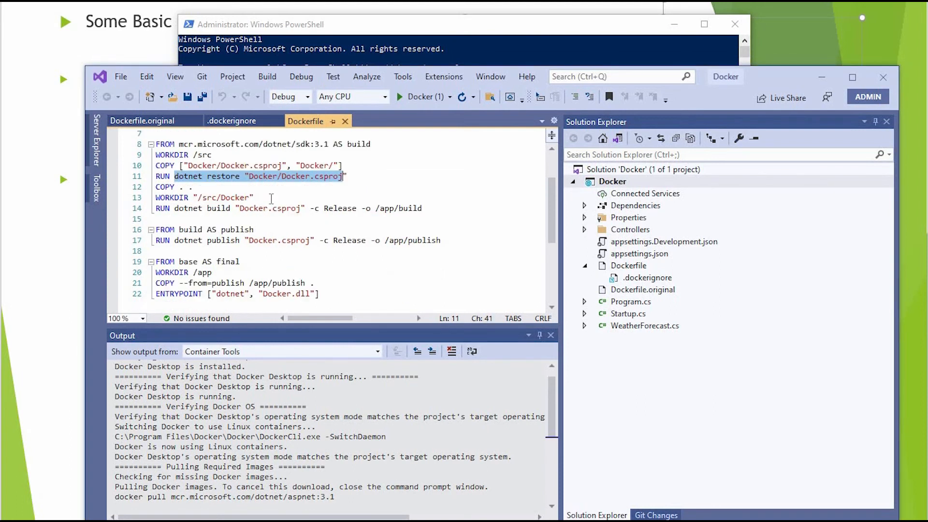
{"action": "scroll", "coordinate": [271, 199], "scroll_direction": "down", "scroll_amount": 2}
{"action": "scroll", "coordinate": [267, 237], "scroll_direction": "up", "scroll_amount": 4}
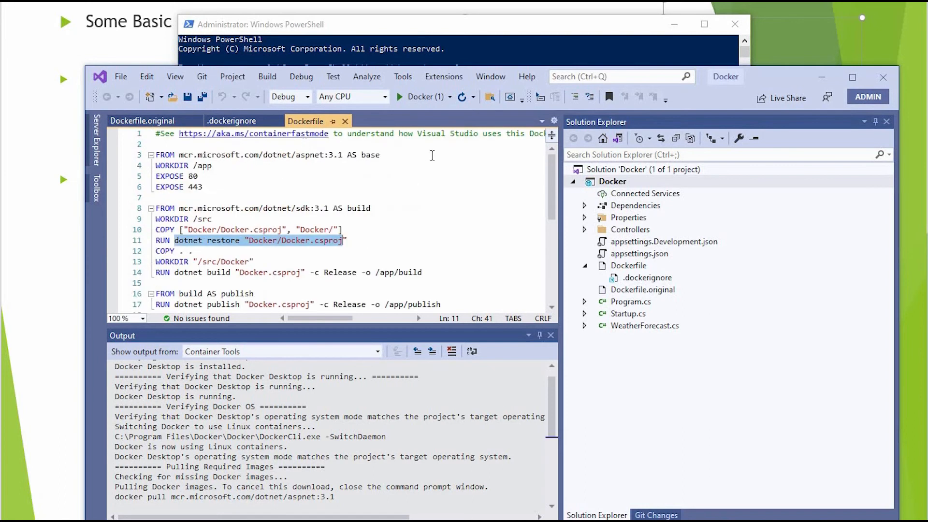
- Set the launch profile to WSL 2 and start debugging the Docker project
{"action": "left_click", "coordinate": [451, 97]}
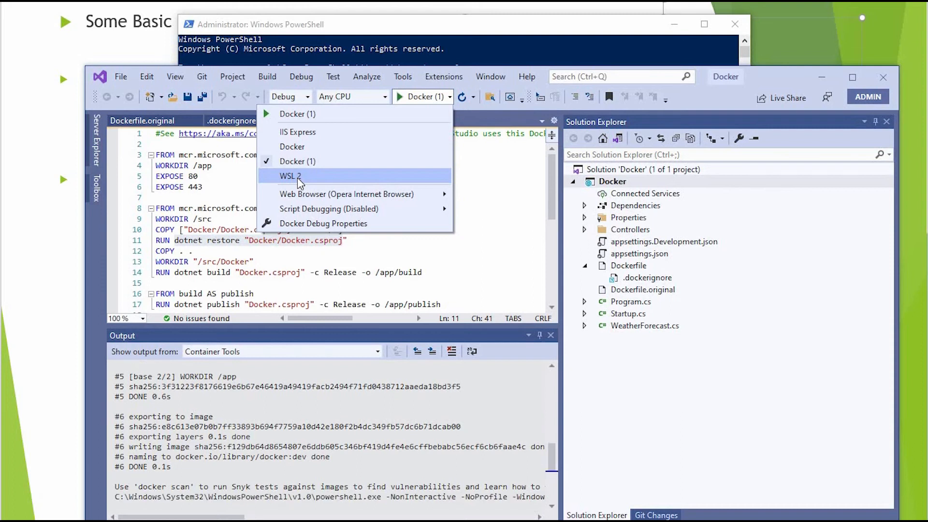
{"action": "left_click", "coordinate": [299, 177]}
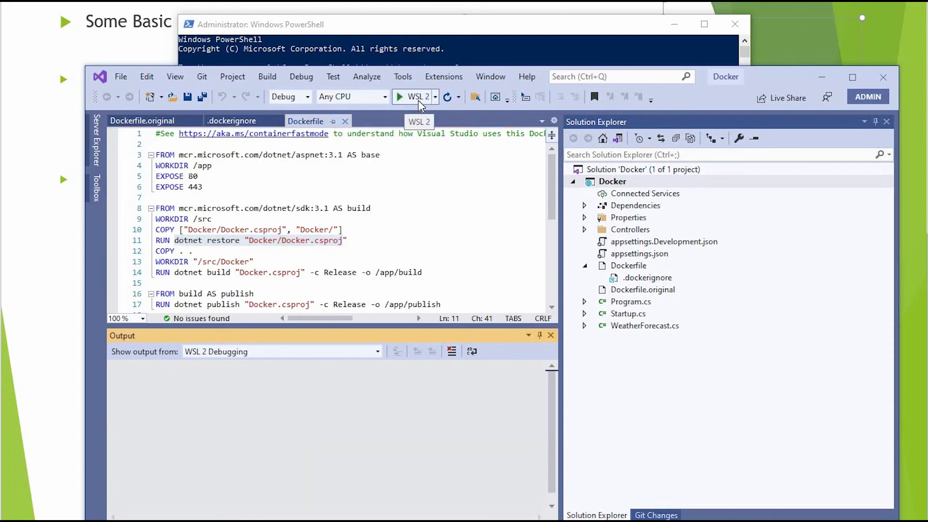
{"action": "left_click", "coordinate": [416, 104]}
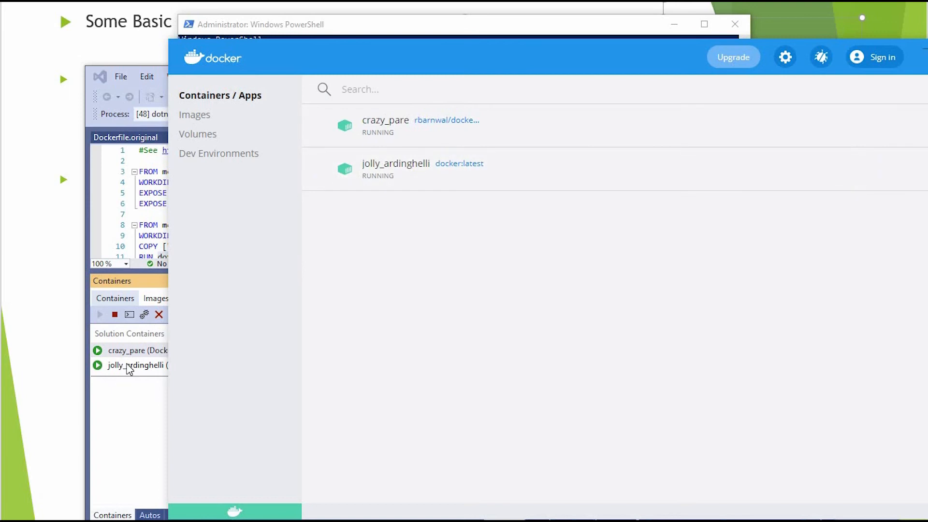
- Stop the jolly_ardinghelli container in Visual Studio, and open the image details of the crazy_pare container in Docker Desktop
{"action": "left_click", "coordinate": [129, 366]}
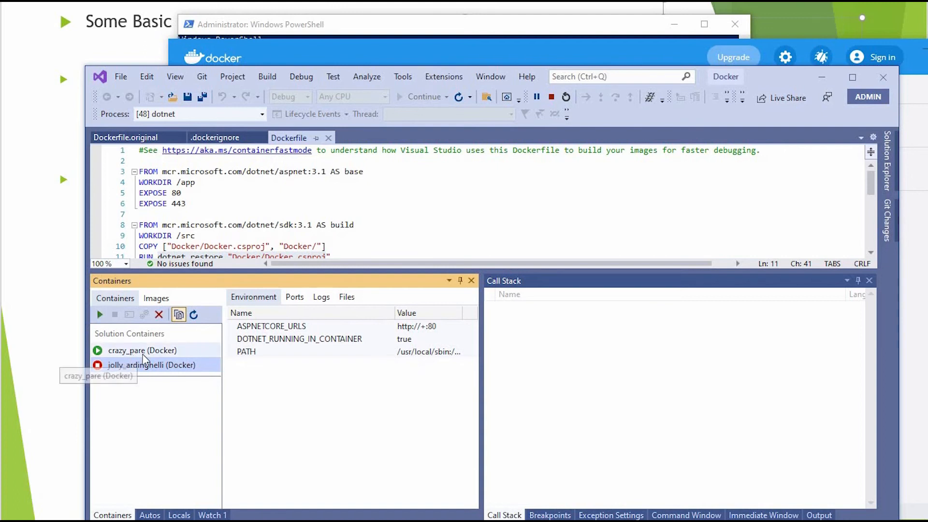
{"action": "left_click", "coordinate": [143, 357]}
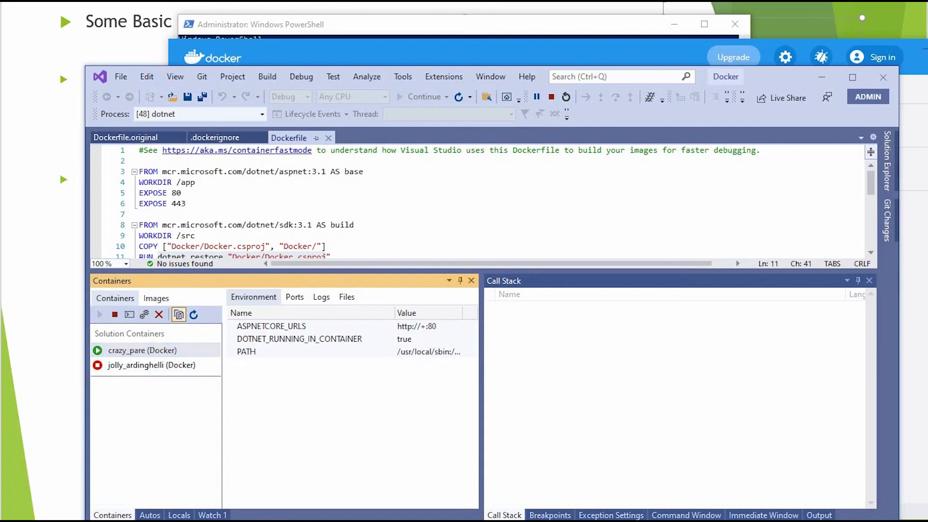
{"action": "key", "text": "alt+Tab"}
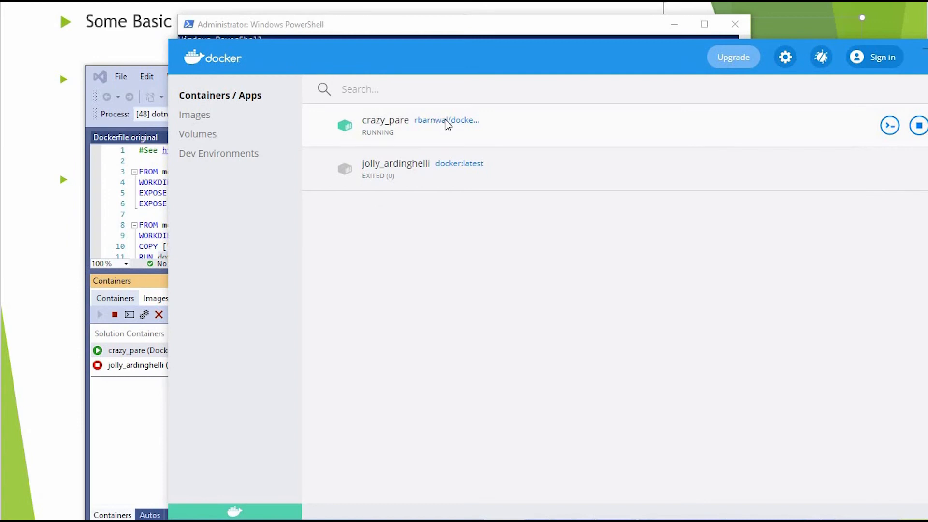
{"action": "left_click", "coordinate": [448, 125]}
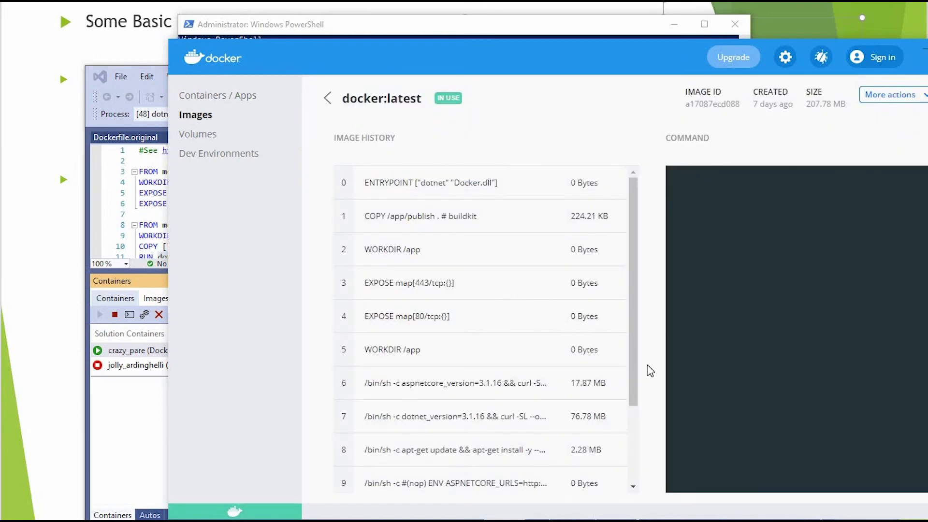
- Review the docker:latest image history and the containers list, and switch to the crazy_pare container in Visual Studio
{"action": "scroll", "coordinate": [423, 429], "scroll_direction": "down", "scroll_amount": 3}
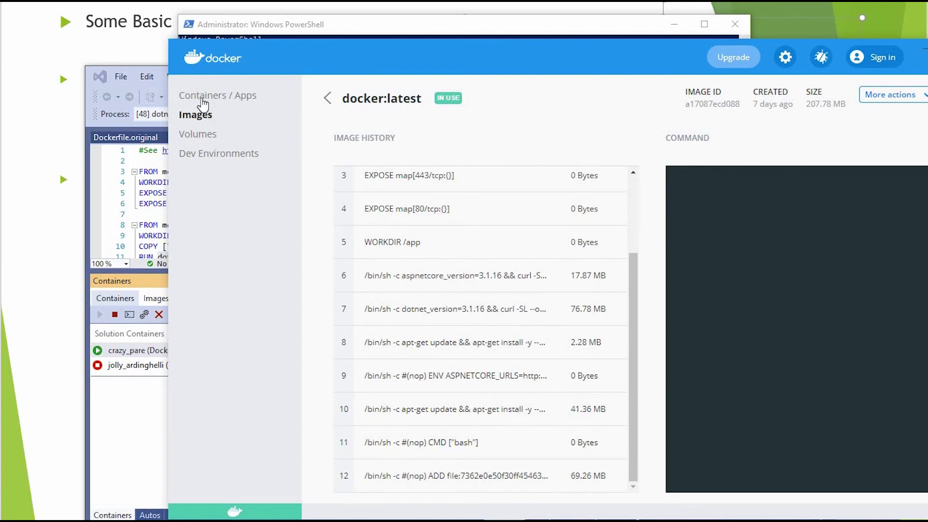
{"action": "left_click", "coordinate": [212, 99]}
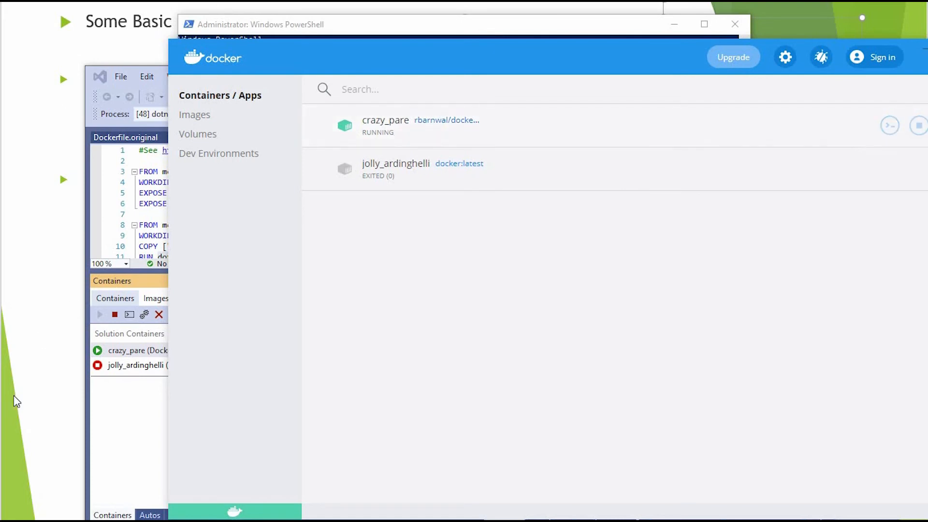
{"action": "left_click", "coordinate": [122, 351]}
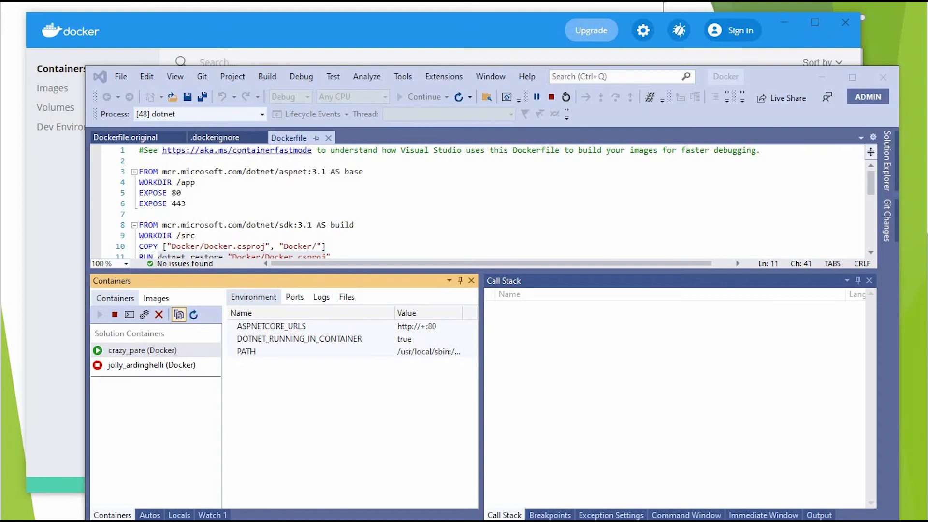
- Switch to the Opera browser and examine the weatherforecast JSON output and the port in the localhost address
{"action": "left_click", "coordinate": [70, 514]}
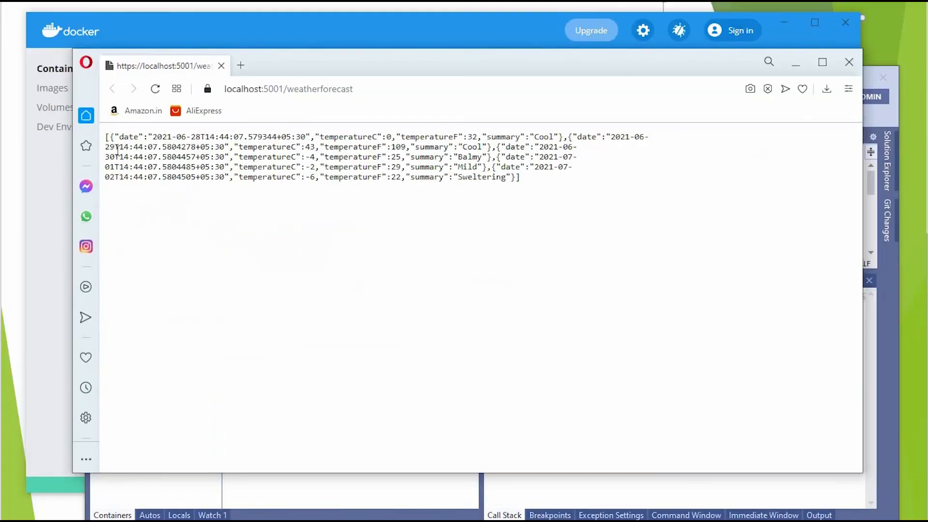
{"action": "left_click_drag", "start_coordinate": [521, 177], "coordinate": [98, 138]}
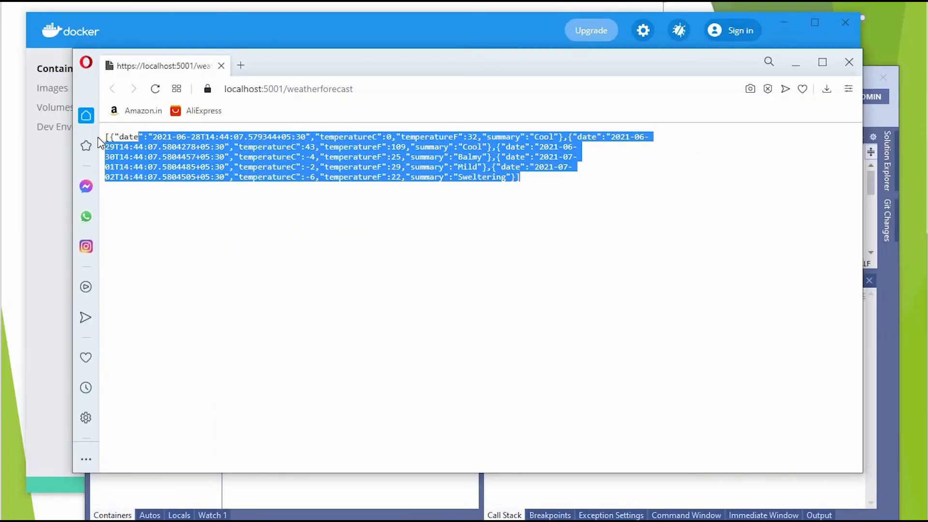
{"action": "double_click", "coordinate": [273, 89]}
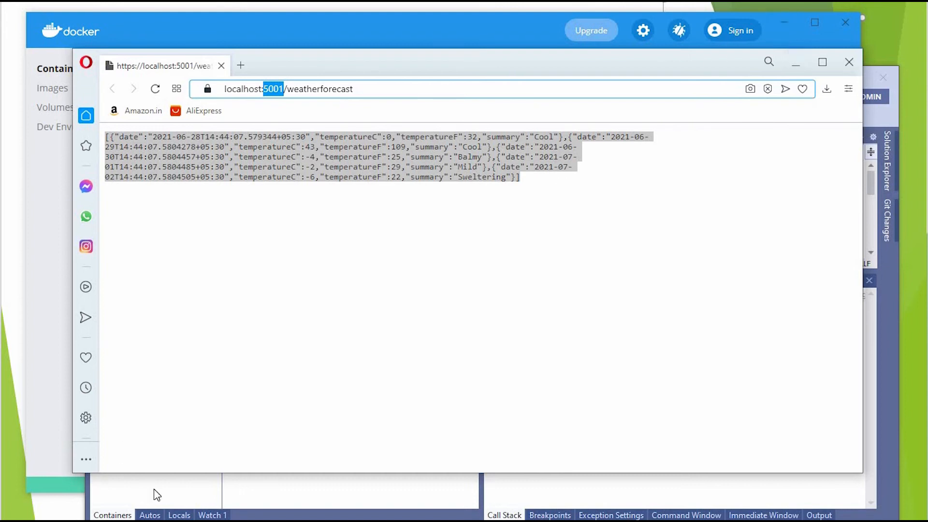
- Switch to Visual Studio, stop the crazy_pare container, and bring up its container commands
{"action": "left_click", "coordinate": [166, 493]}
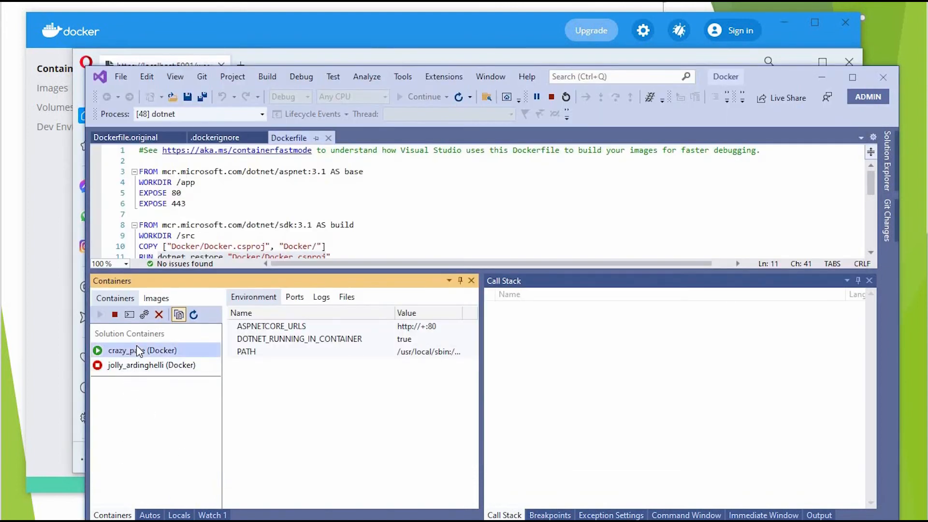
{"action": "left_click", "coordinate": [108, 352]}
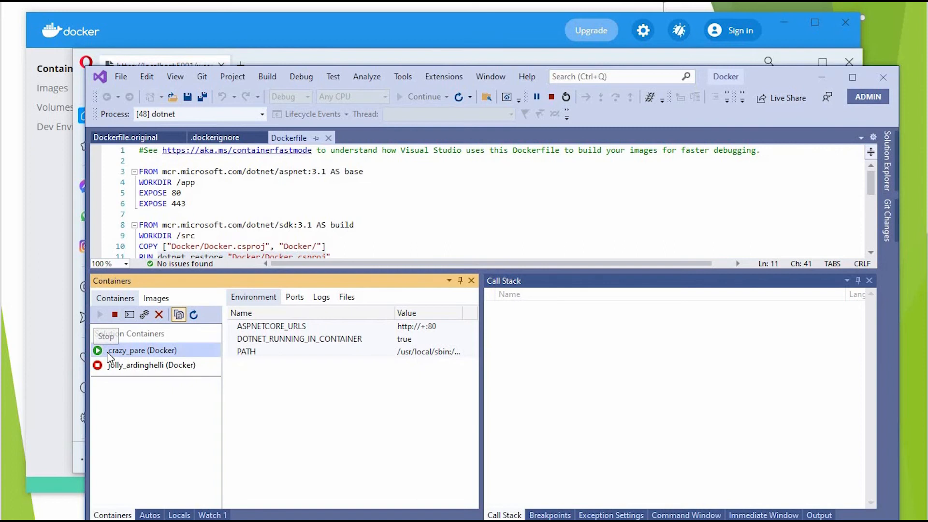
{"action": "left_click", "coordinate": [114, 315]}
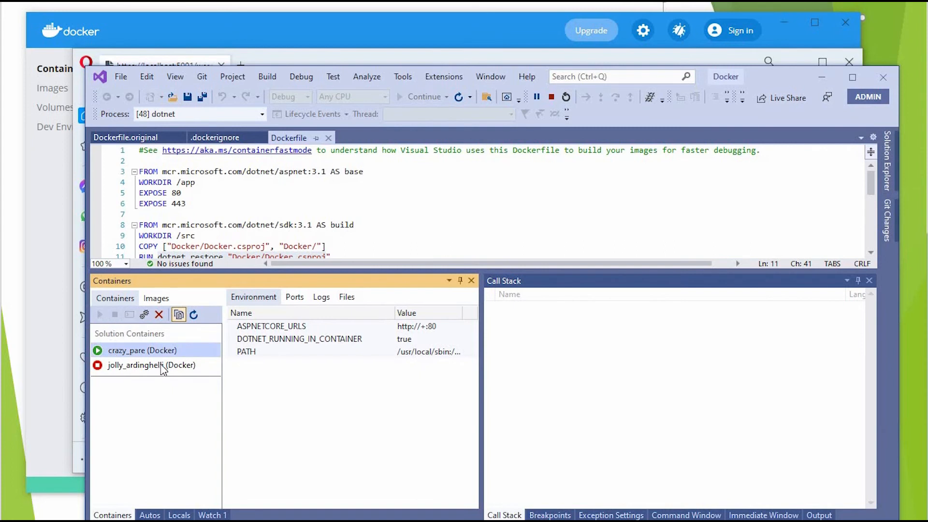
{"action": "right_click", "coordinate": [128, 354]}
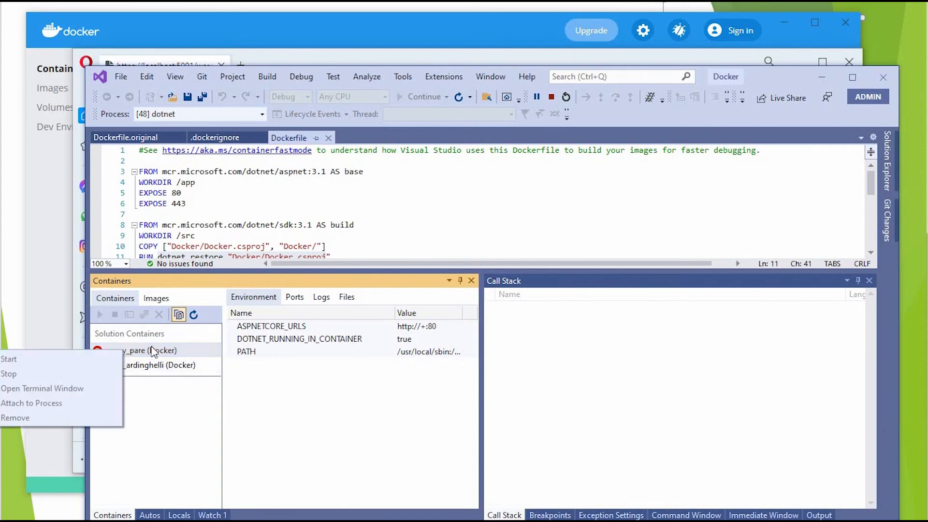
{"action": "left_click", "coordinate": [240, 381]}
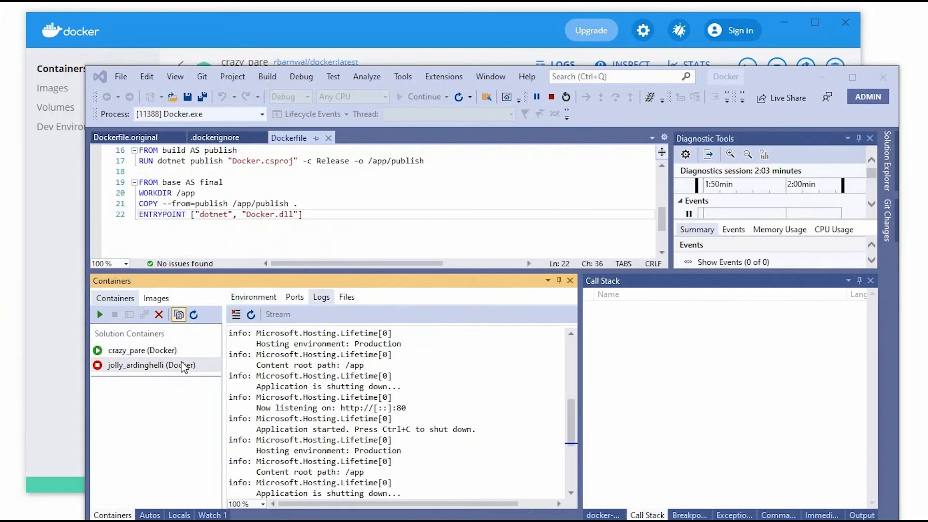
- Switch from Visual Studio to Docker Desktop and review the crazy_pare container's logs, environment and port details, and stats
{"action": "left_click", "coordinate": [130, 365]}
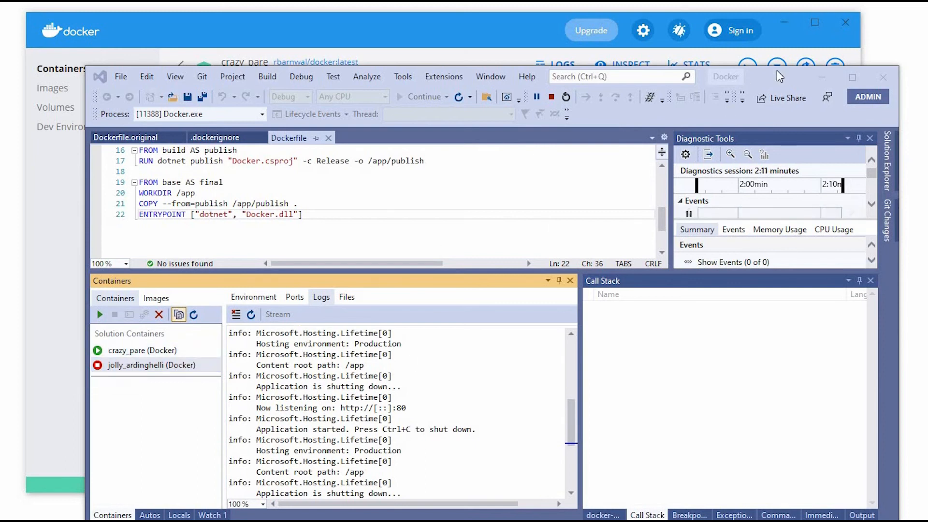
{"action": "left_click_drag", "start_coordinate": [776, 71], "coordinate": [729, 37]}
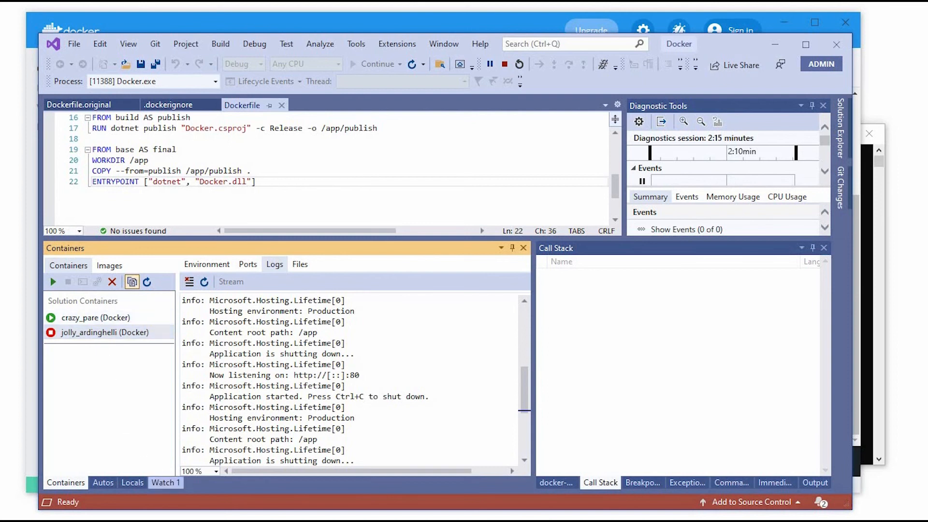
{"action": "key", "text": "alt+Tab"}
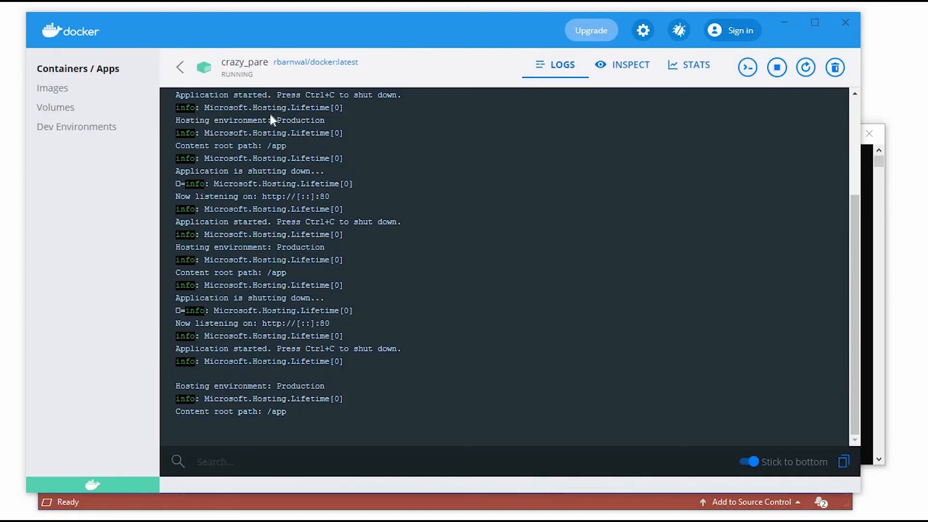
{"action": "scroll", "coordinate": [309, 277], "scroll_direction": "up", "scroll_amount": 3}
{"action": "left_click", "coordinate": [628, 67]}
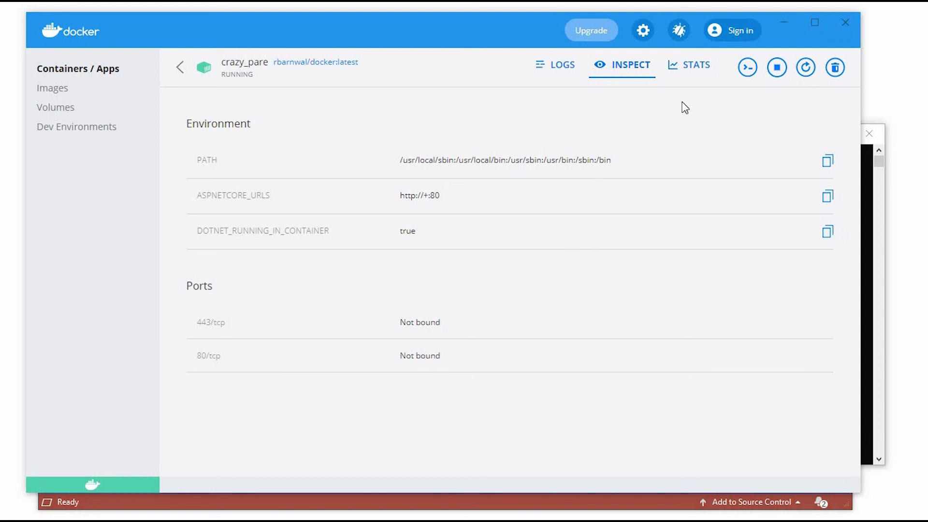
{"action": "left_click", "coordinate": [697, 68]}
{"action": "left_click", "coordinate": [556, 71]}
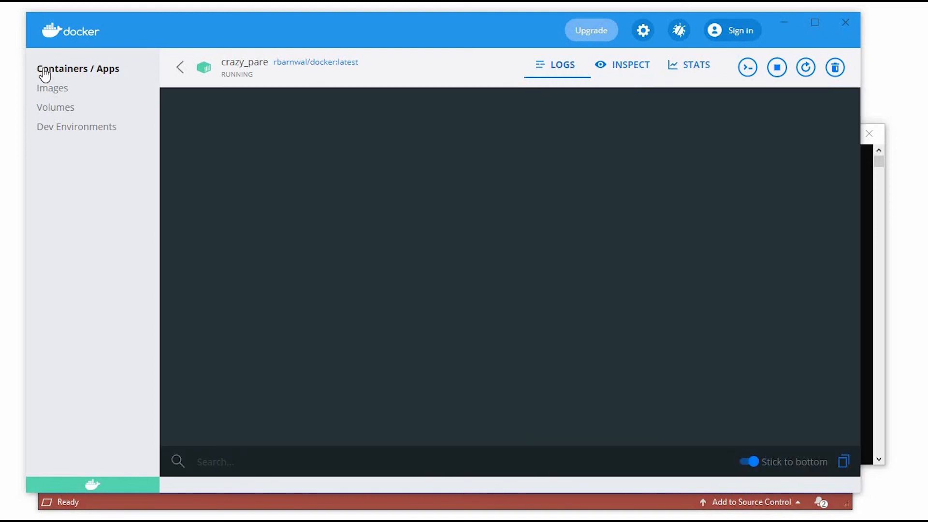
- Look over the actions available for crazy_pare in the containers list, and view the Dev Environments page
{"action": "left_click", "coordinate": [87, 77]}
{"action": "mouse_move", "coordinate": [794, 119]}
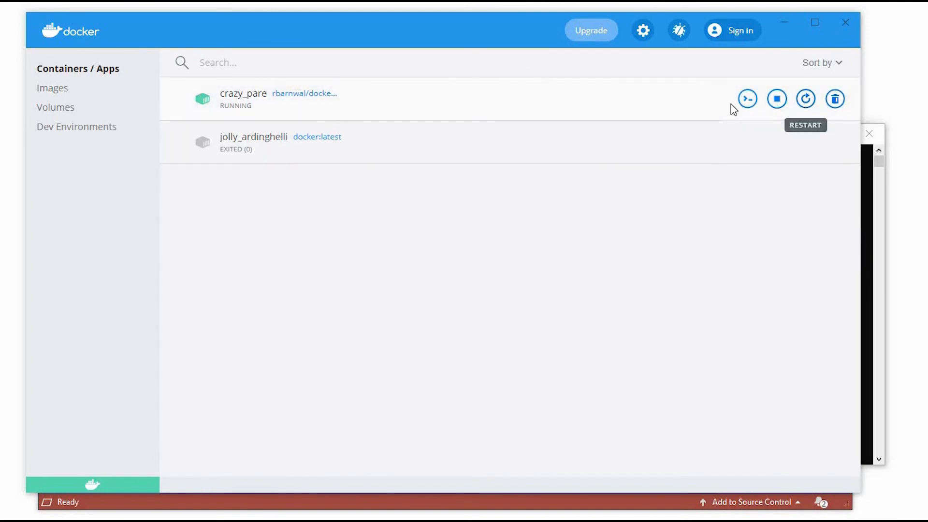
{"action": "left_click", "coordinate": [67, 129]}
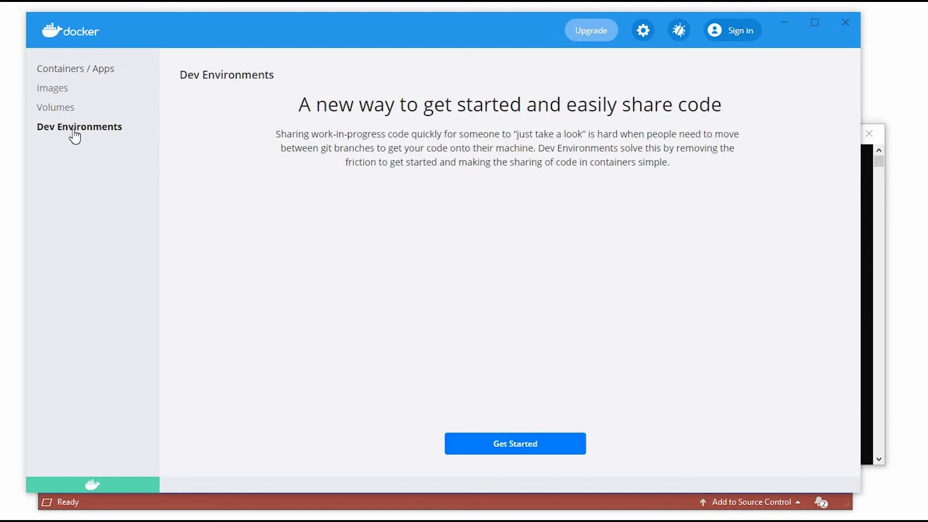
{"action": "left_click", "coordinate": [69, 71]}
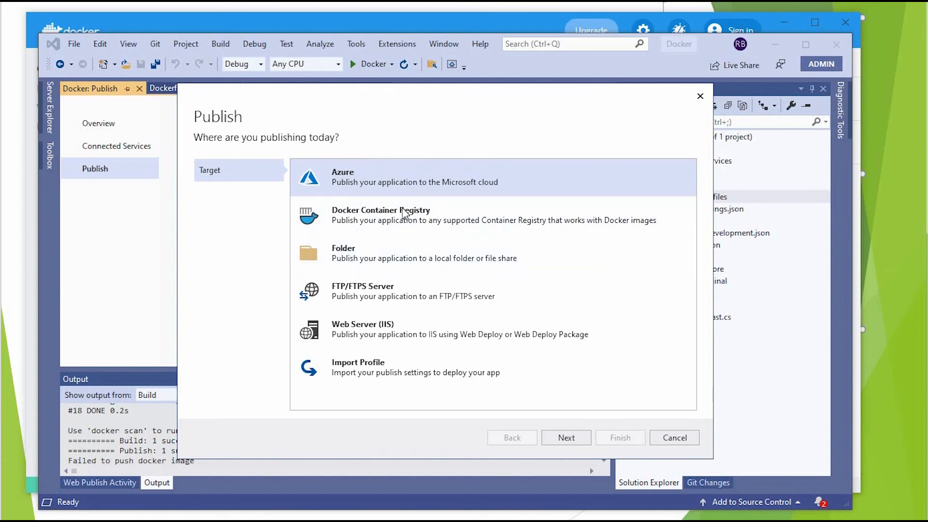
- Explore publishing the Visual Studio project to a Docker Container Registry through Docker Hub up to its credentials, and return to the publish targets
{"action": "left_click", "coordinate": [419, 226]}
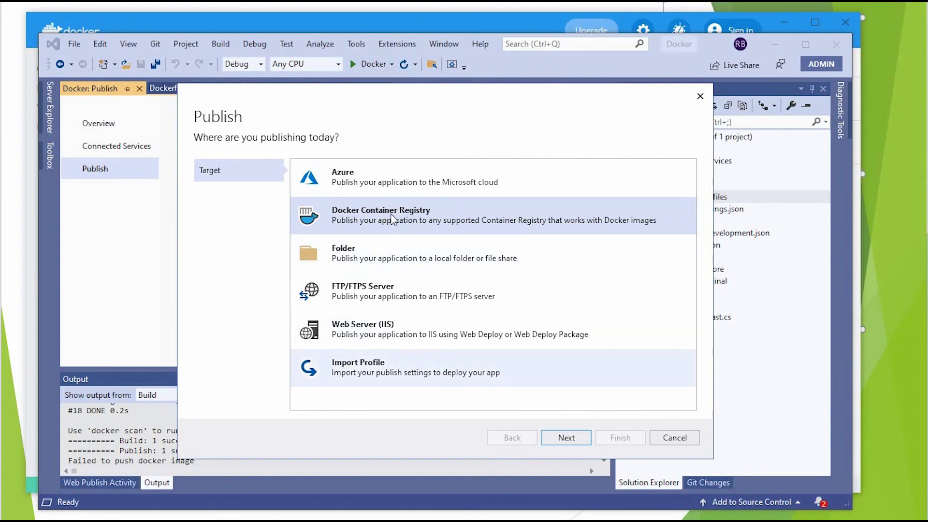
{"action": "left_click", "coordinate": [565, 439]}
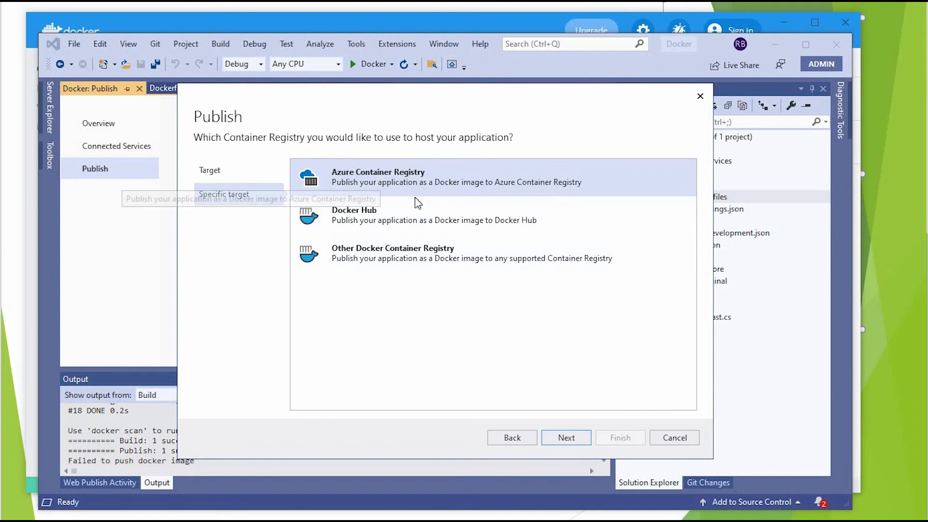
{"action": "left_click", "coordinate": [358, 219]}
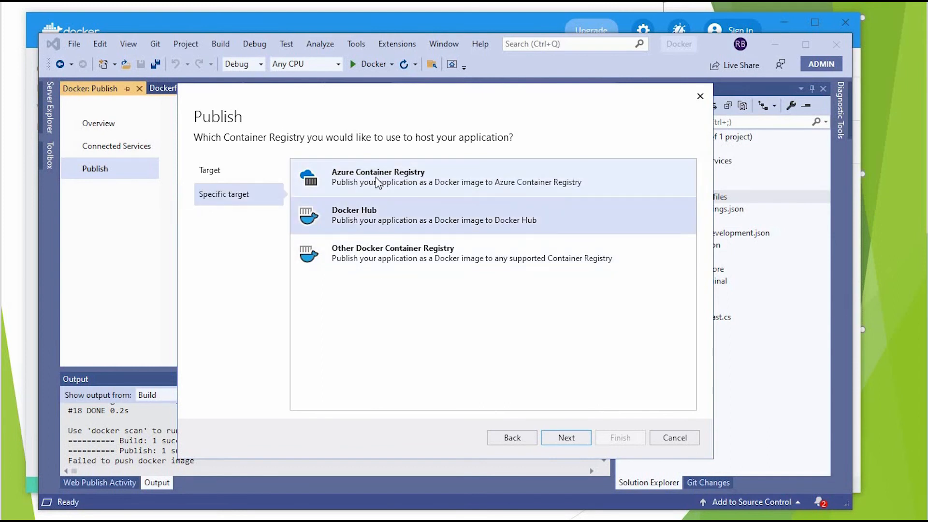
{"action": "left_click", "coordinate": [378, 183]}
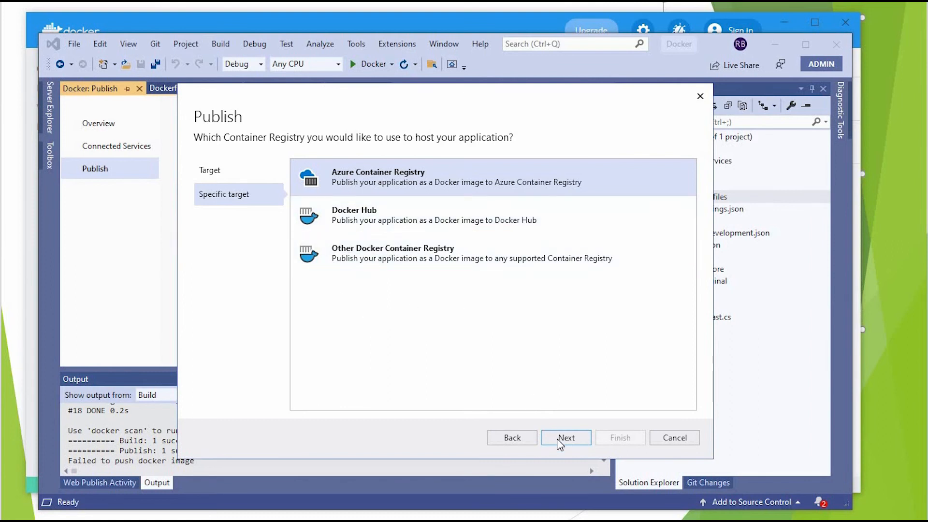
{"action": "left_click", "coordinate": [375, 223]}
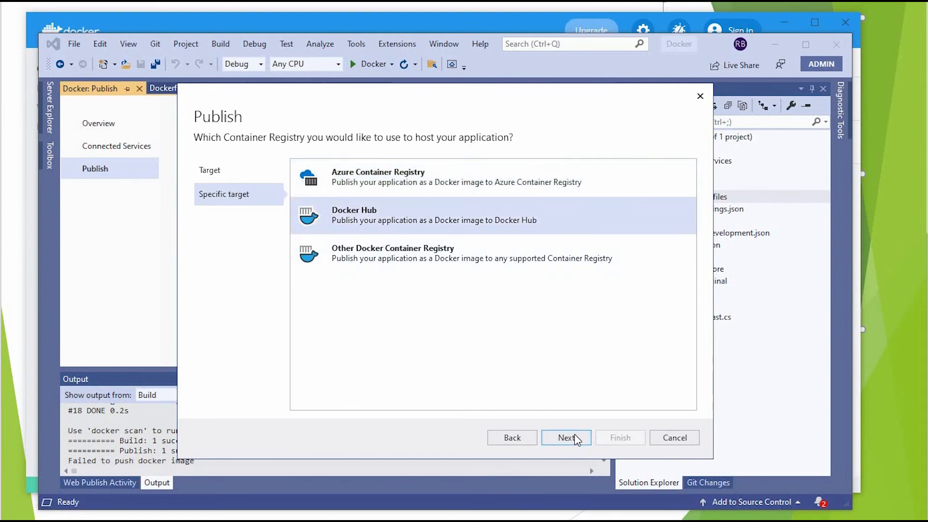
{"action": "left_click", "coordinate": [576, 435]}
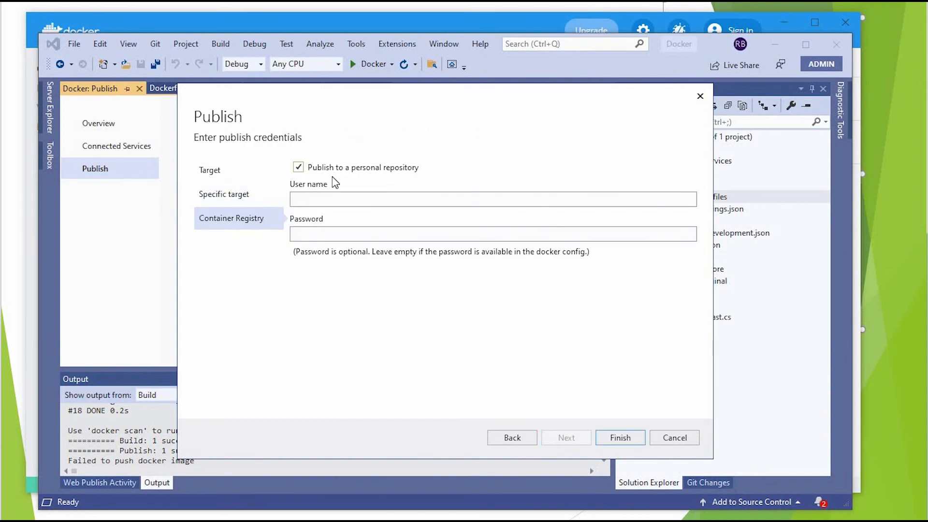
{"action": "left_click", "coordinate": [513, 438]}
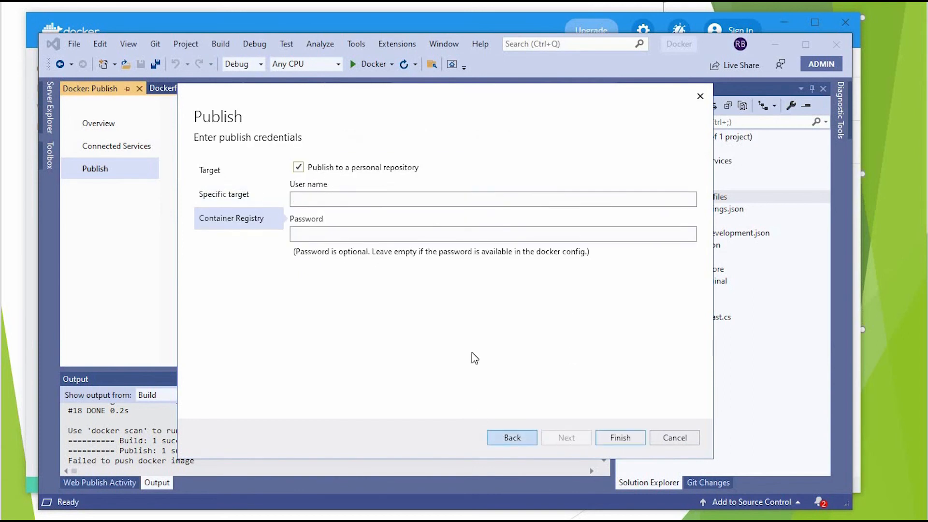
{"action": "left_click", "coordinate": [225, 195]}
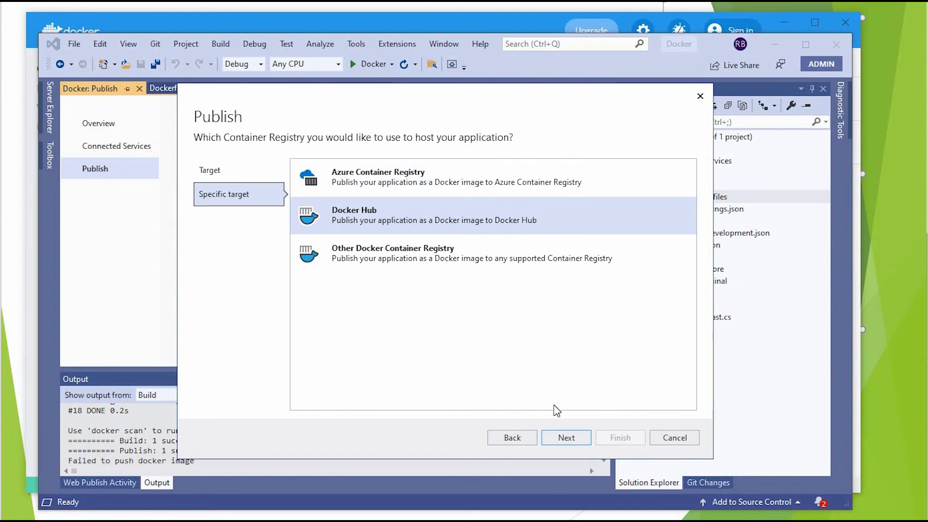
{"action": "left_click", "coordinate": [505, 439]}
- Choose Docker Container Registry again, view the publish credentials for Other Docker Container Registry, and go back
{"action": "left_click", "coordinate": [372, 181]}
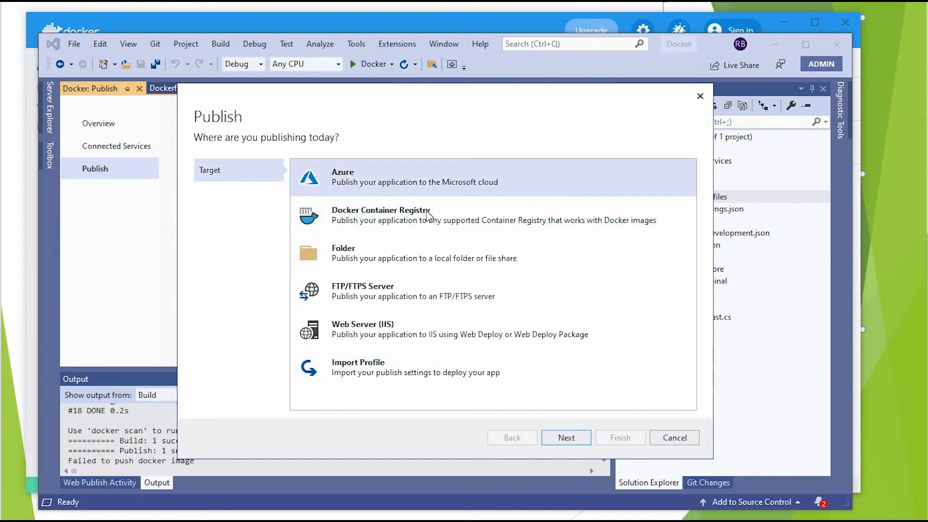
{"action": "left_click", "coordinate": [384, 218]}
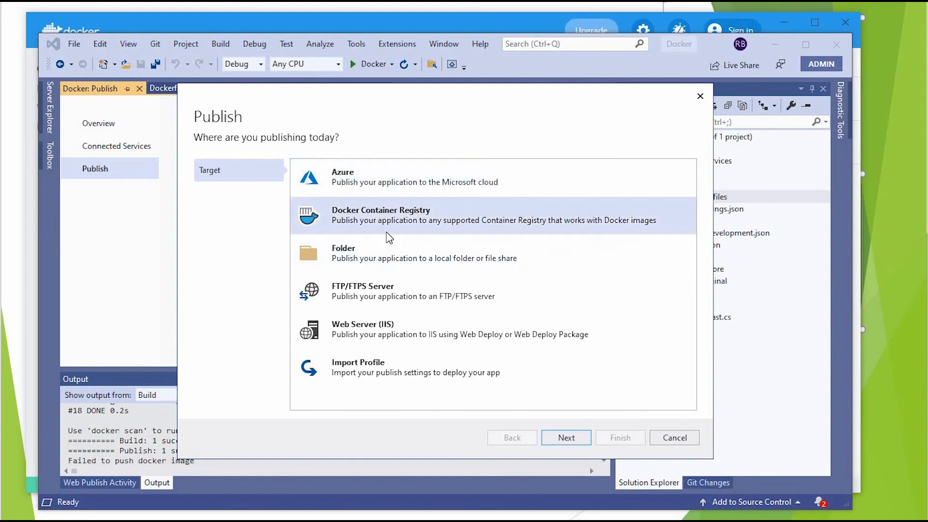
{"action": "double_click", "coordinate": [439, 229]}
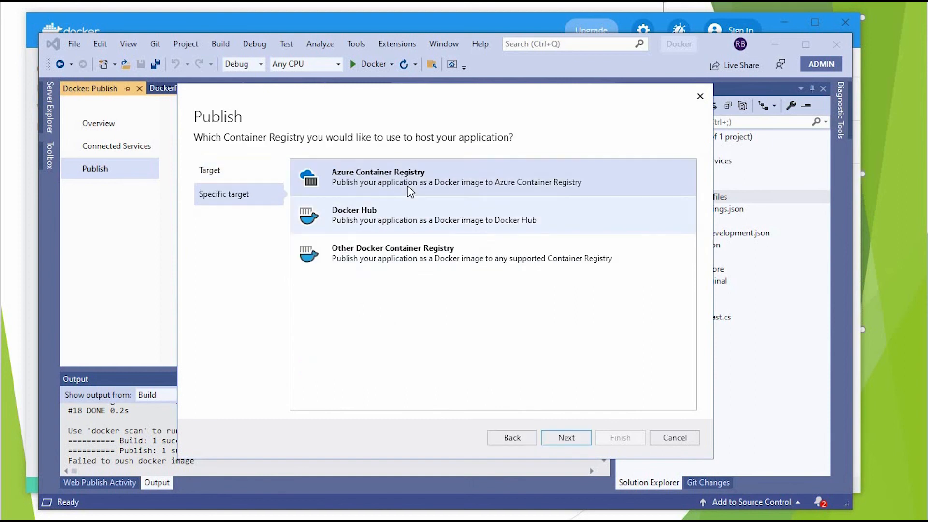
{"action": "left_click", "coordinate": [376, 224]}
{"action": "left_click", "coordinate": [491, 261]}
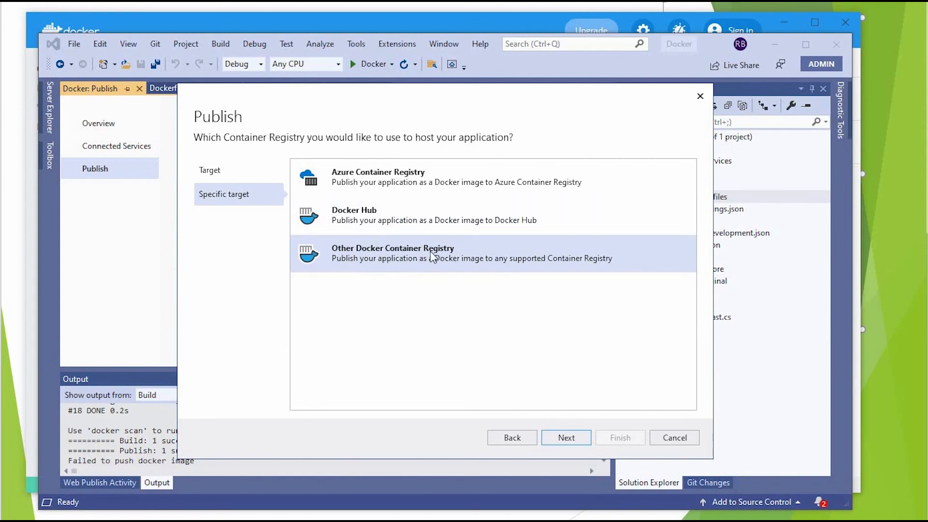
{"action": "left_click", "coordinate": [574, 436]}
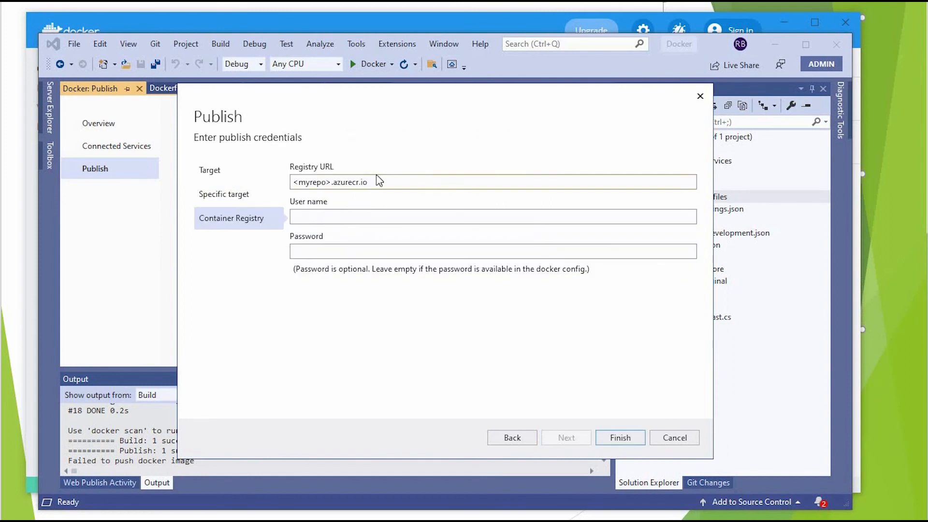
{"action": "left_click", "coordinate": [512, 438]}
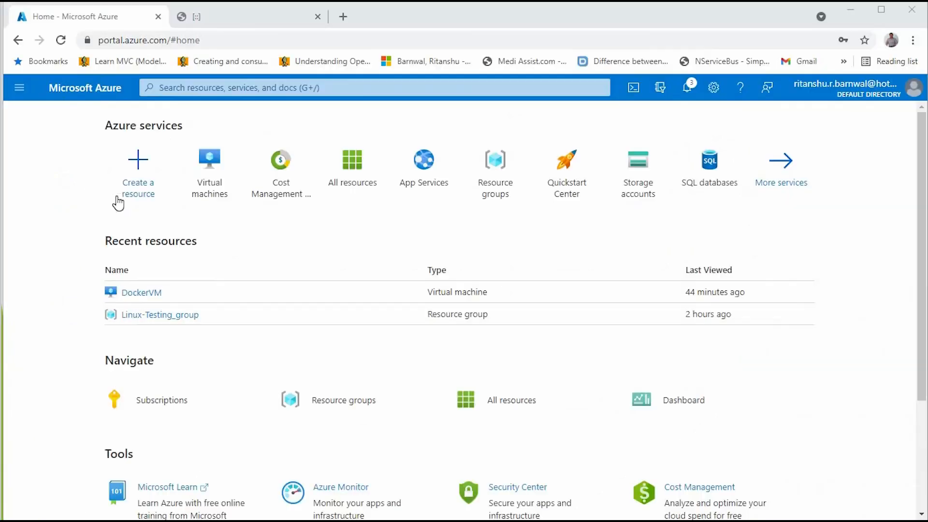
- Find Microsoft's Container Registry offer among the resources available to create, review its overview, and open its creation form
{"action": "left_click", "coordinate": [165, 196]}
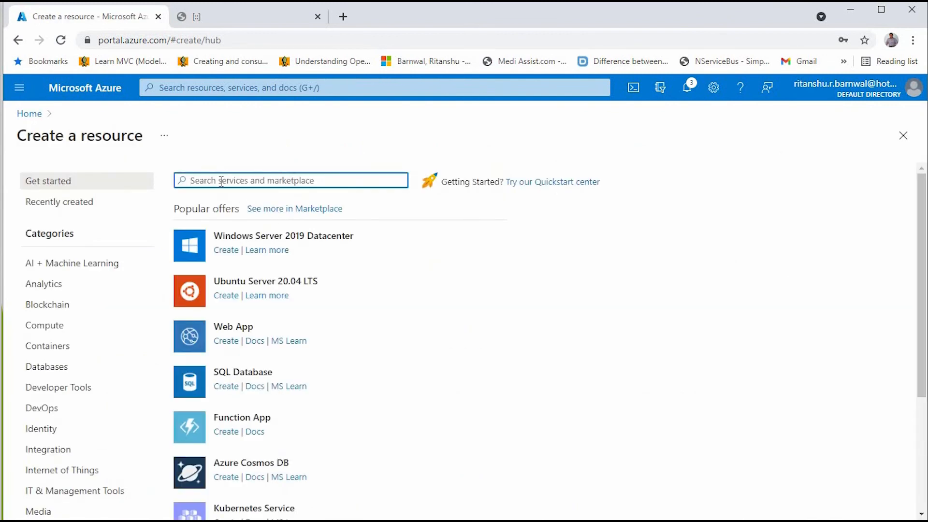
{"action": "type", "text": "Az"}
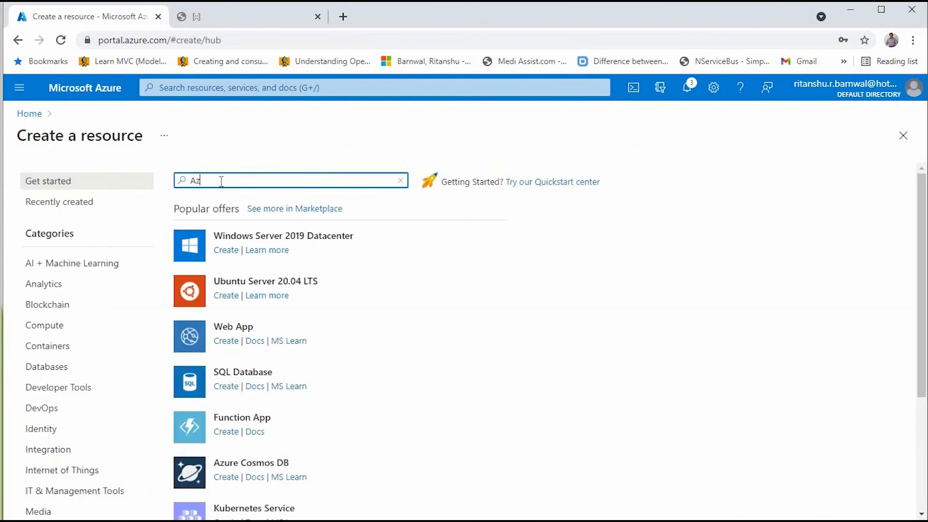
{"action": "type", "text": "ure Conta"}
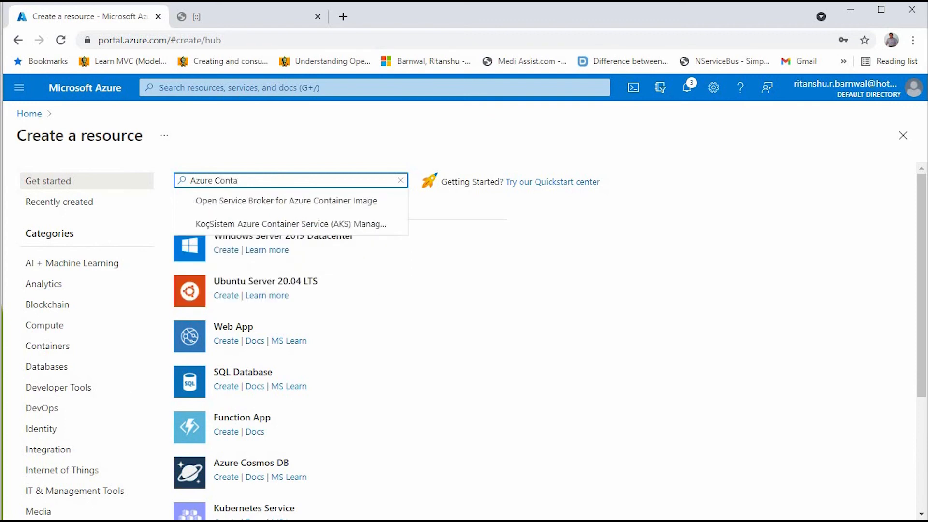
{"action": "left_click", "coordinate": [153, 259]}
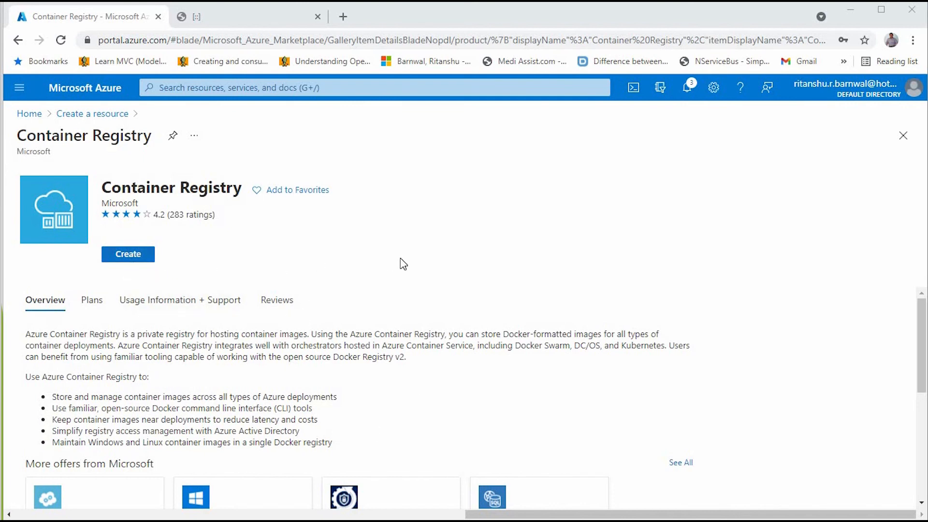
{"action": "scroll", "coordinate": [430, 366], "scroll_direction": "down", "scroll_amount": 3}
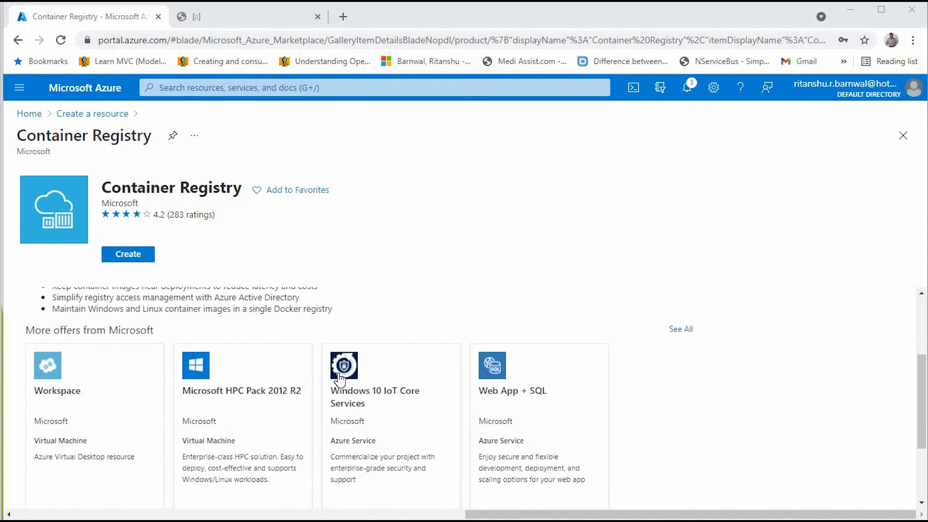
{"action": "scroll", "coordinate": [138, 285], "scroll_direction": "up", "scroll_amount": 3}
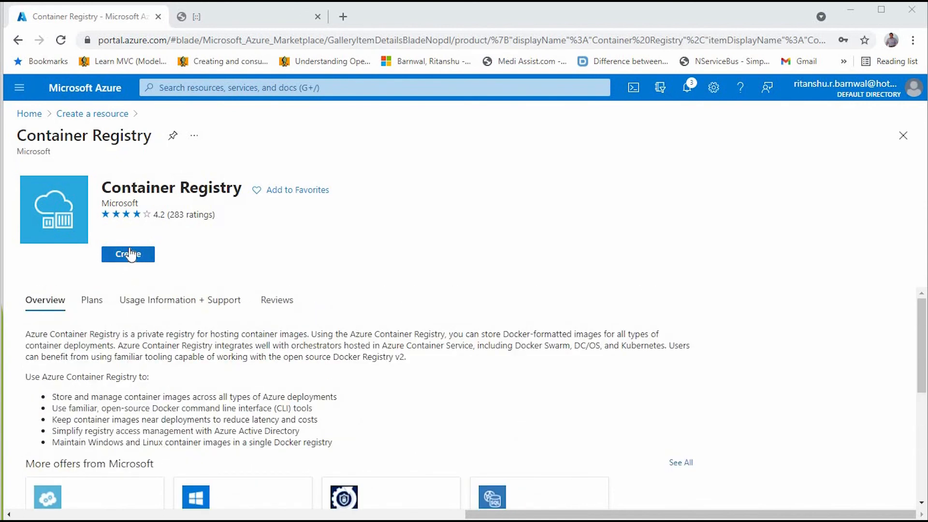
{"action": "left_click", "coordinate": [131, 254]}
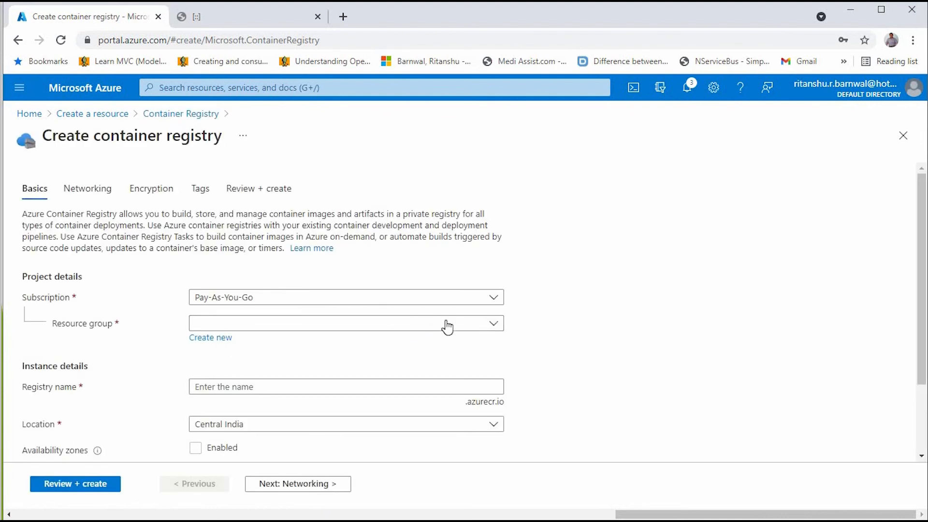
- Assign the new container registry to the Linux-Testing_group resource group and enter DockerTest as its registry name
{"action": "left_click", "coordinate": [447, 327]}
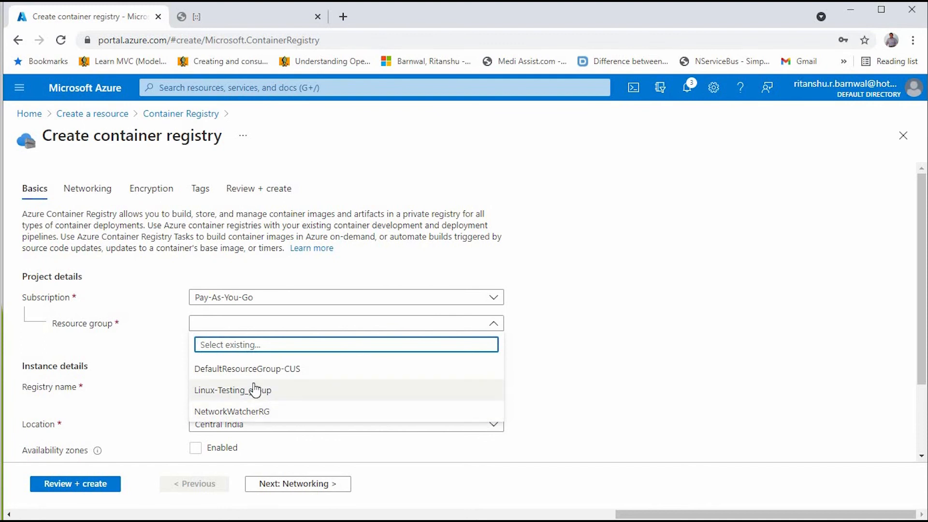
{"action": "left_click", "coordinate": [387, 385]}
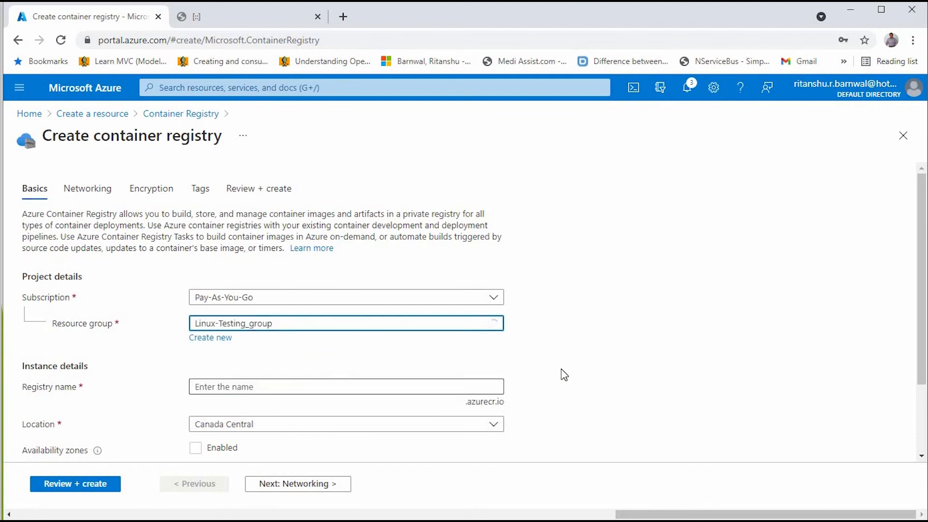
{"action": "scroll", "coordinate": [216, 334], "scroll_direction": "down", "scroll_amount": 2}
{"action": "left_click", "coordinate": [229, 318]}
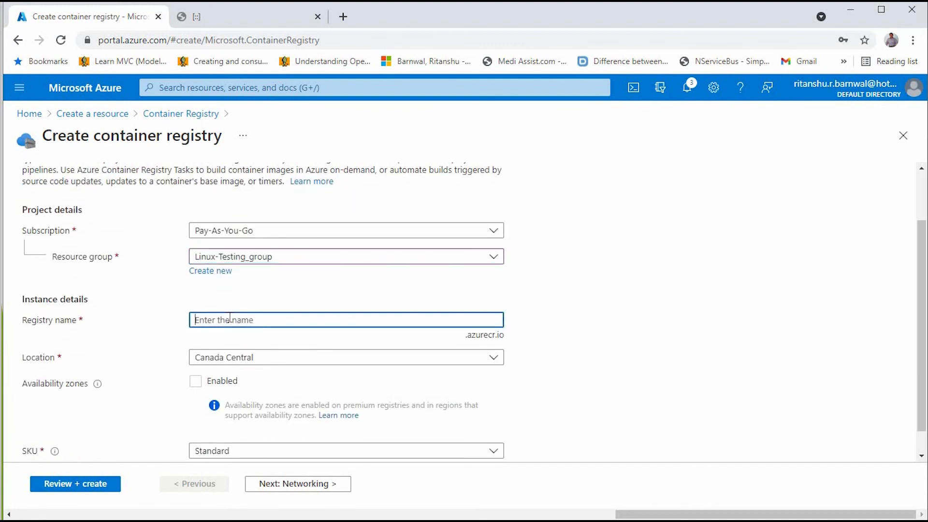
{"action": "type", "text": "Docker"}
{"action": "scroll", "coordinate": [647, 372], "scroll_direction": "down", "scroll_amount": 1}
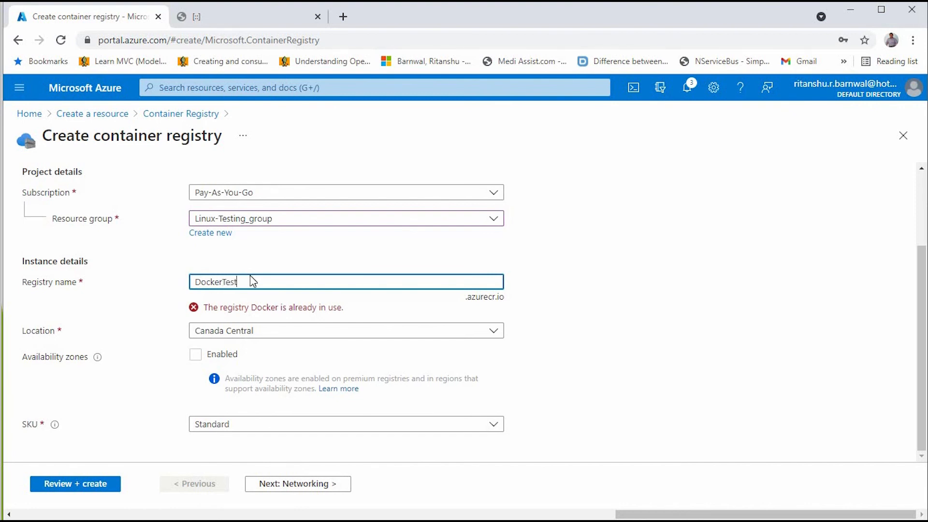
{"action": "left_click", "coordinate": [682, 366]}
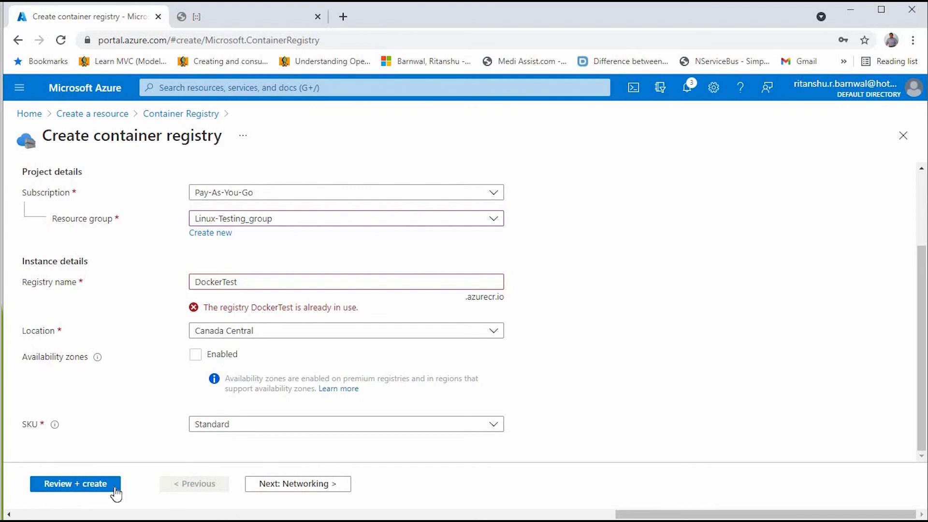
- Try to validate the DockerTest registry configuration after viewing its networking and encryption settings, and return to the basic details
{"action": "left_click", "coordinate": [312, 483]}
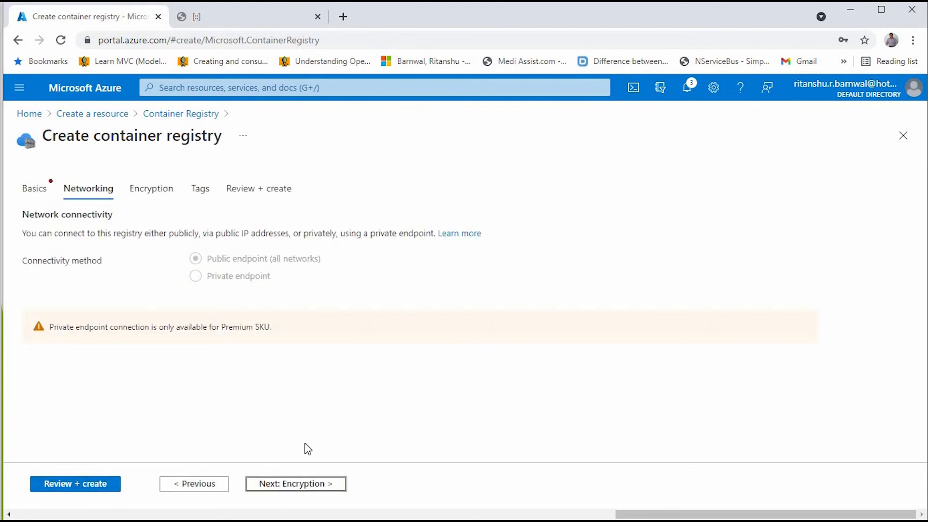
{"action": "left_click", "coordinate": [297, 486]}
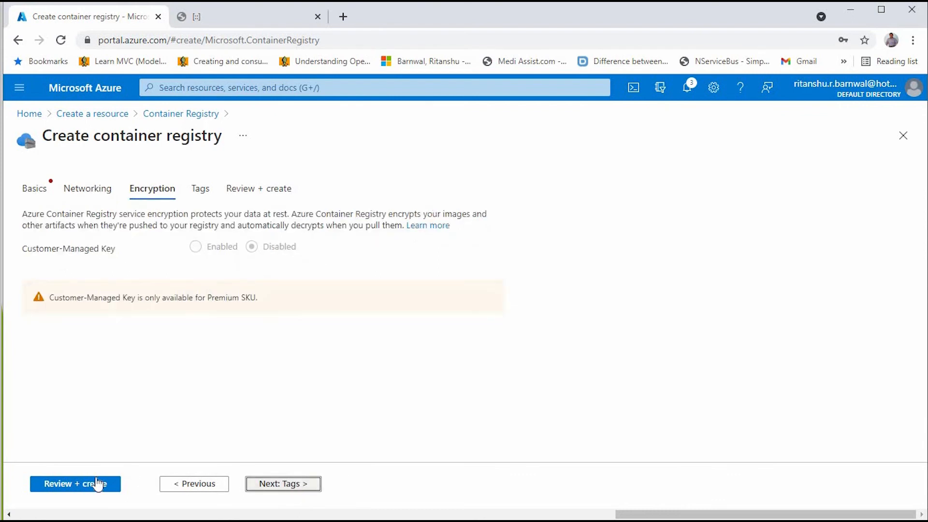
{"action": "left_click", "coordinate": [66, 485]}
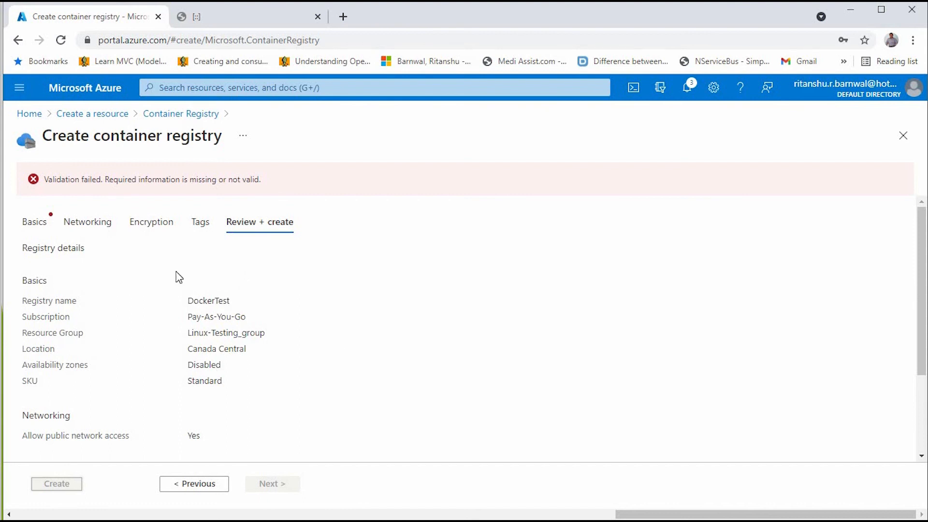
{"action": "left_click", "coordinate": [192, 492]}
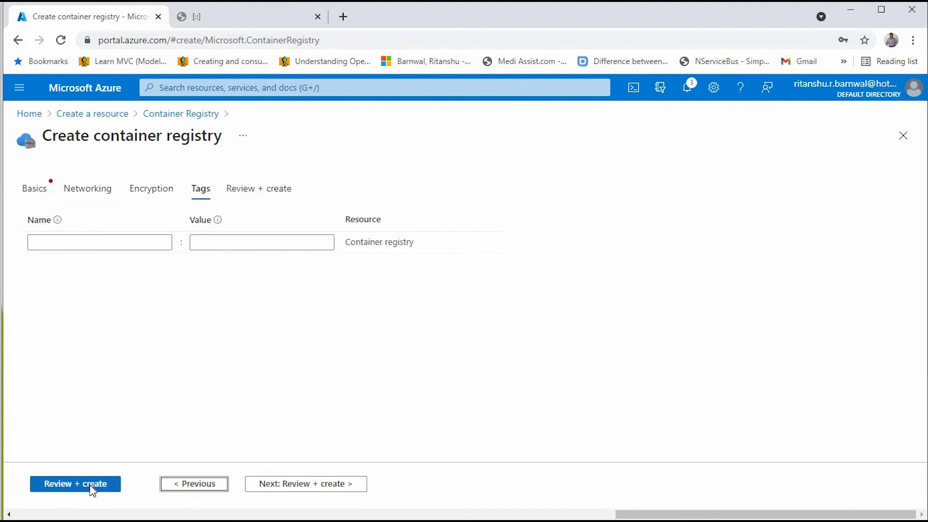
{"action": "left_click", "coordinate": [91, 487]}
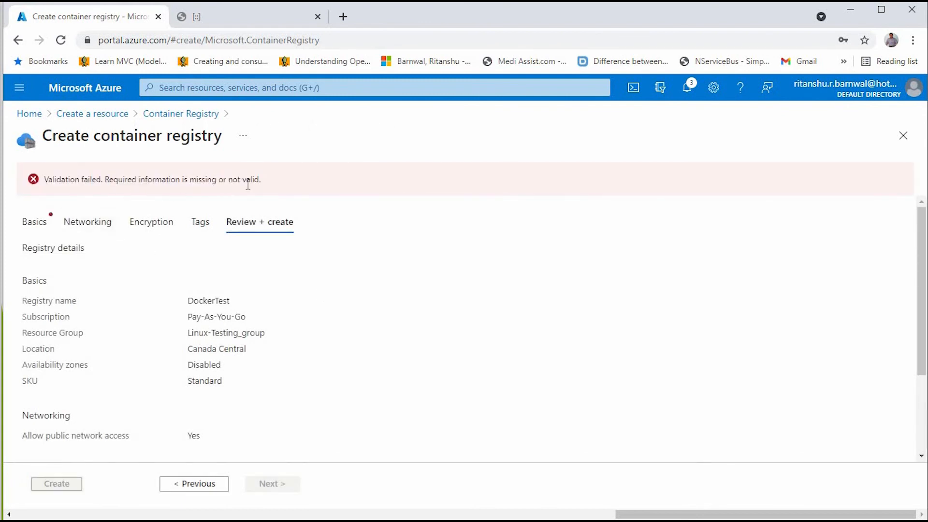
{"action": "left_click", "coordinate": [195, 485]}
{"action": "left_click", "coordinate": [195, 485]}
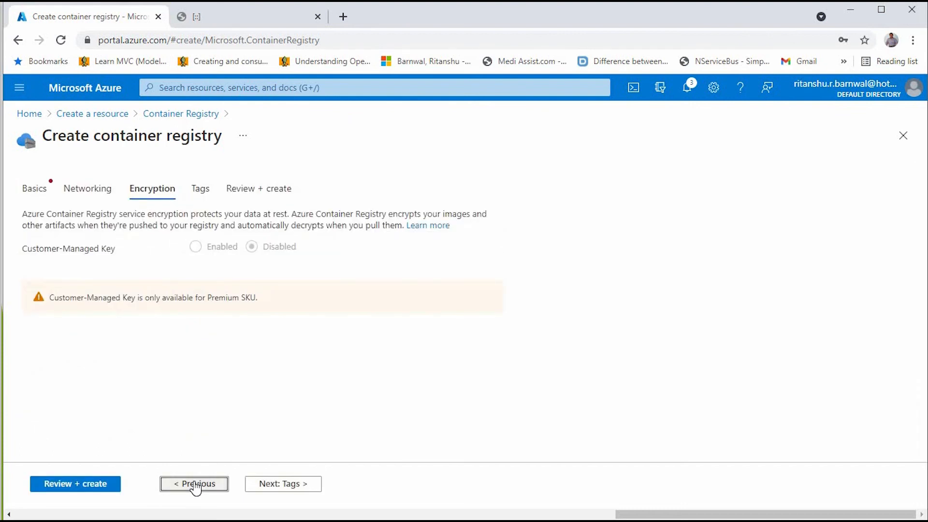
{"action": "left_click", "coordinate": [195, 485]}
{"action": "left_click", "coordinate": [195, 485]}
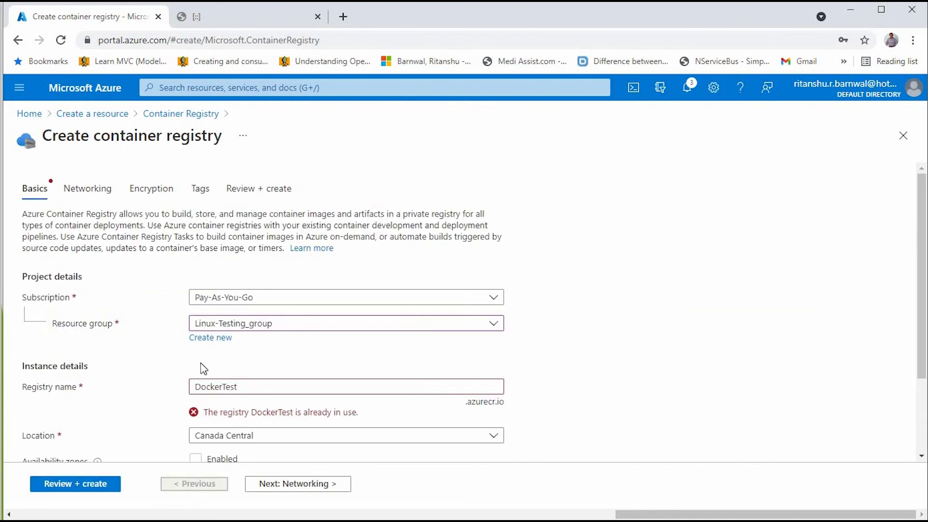
- Change the registry name to DockerTestForDemo and submit the configuration for final validation
{"action": "left_click", "coordinate": [266, 384]}
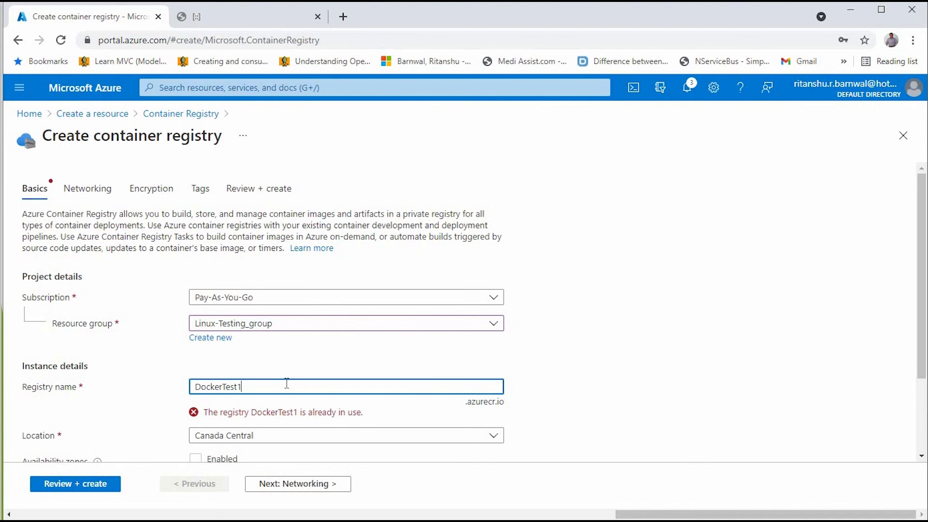
{"action": "key", "text": "BackSpace"}
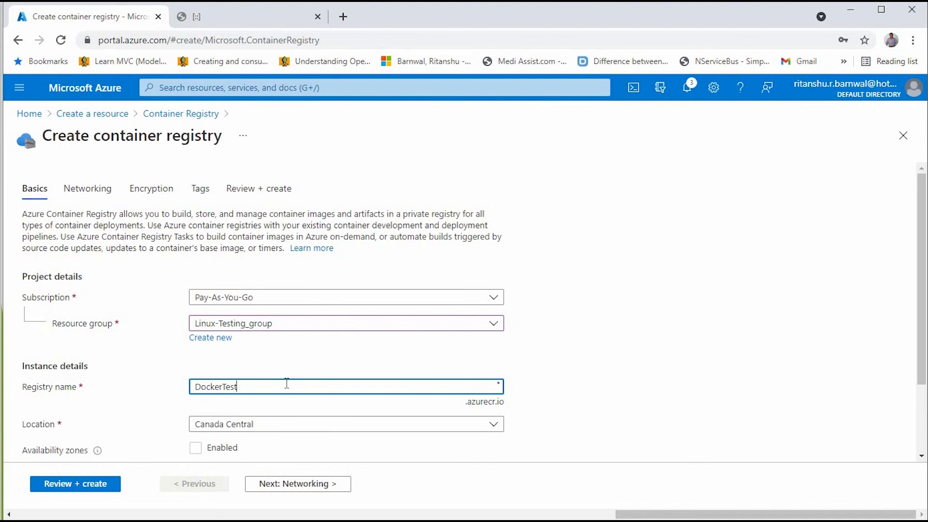
{"action": "type", "text": "ForDemo"}
{"action": "scroll", "coordinate": [589, 369], "scroll_direction": "down", "scroll_amount": 2}
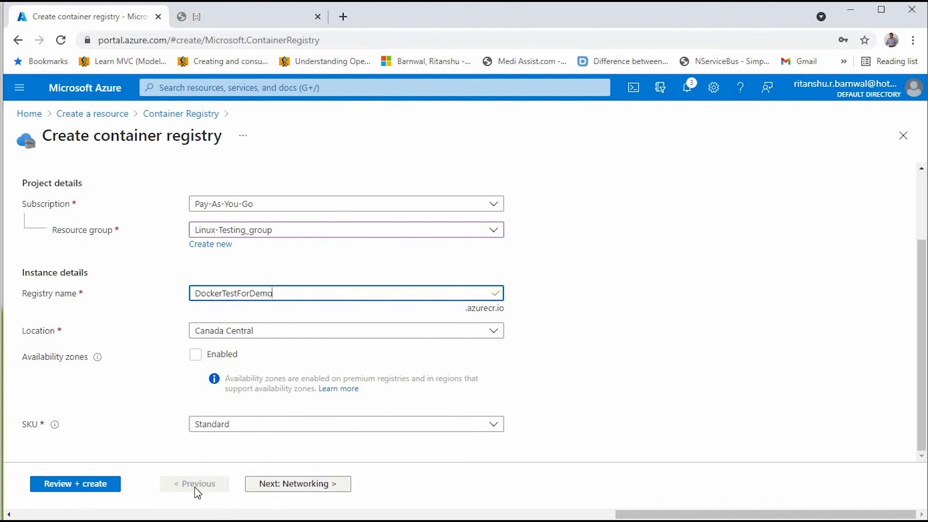
{"action": "left_click", "coordinate": [96, 485]}
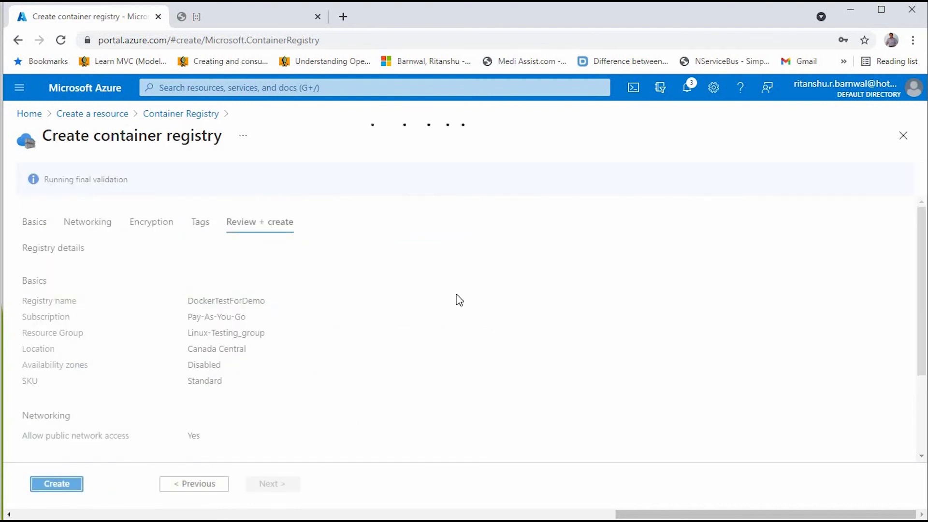
- Switch to Visual Studio and start publishing the project to Docker Container Registry, choosing Azure Container Registry to view the available registries
{"action": "key", "text": "alt+Tab"}
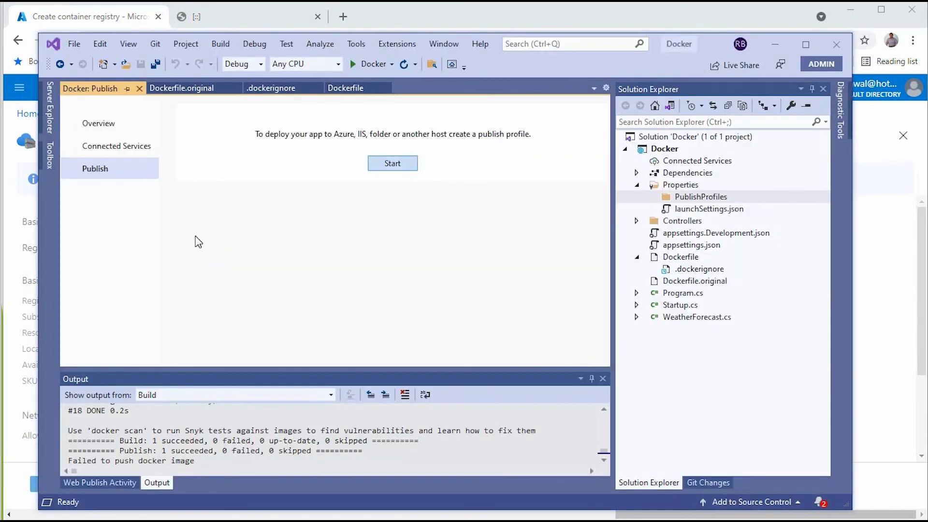
{"action": "left_click", "coordinate": [392, 165]}
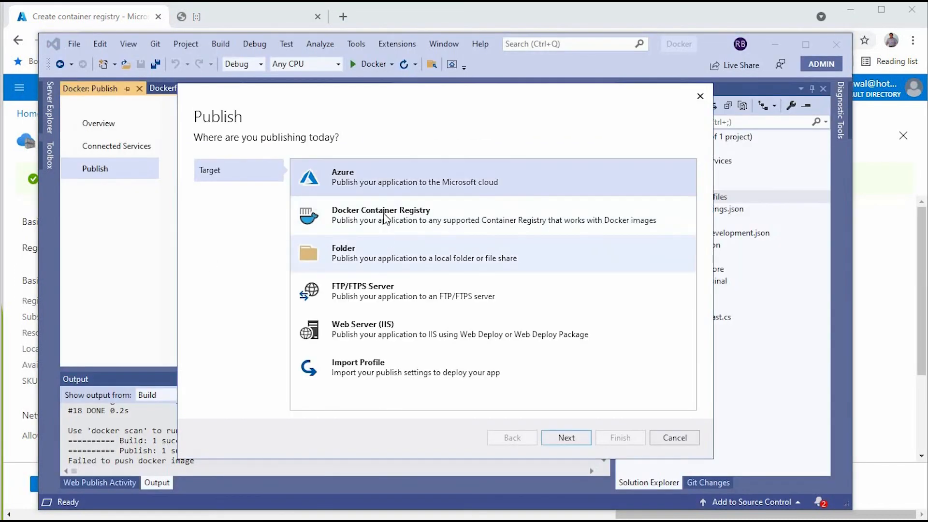
{"action": "left_click", "coordinate": [384, 213]}
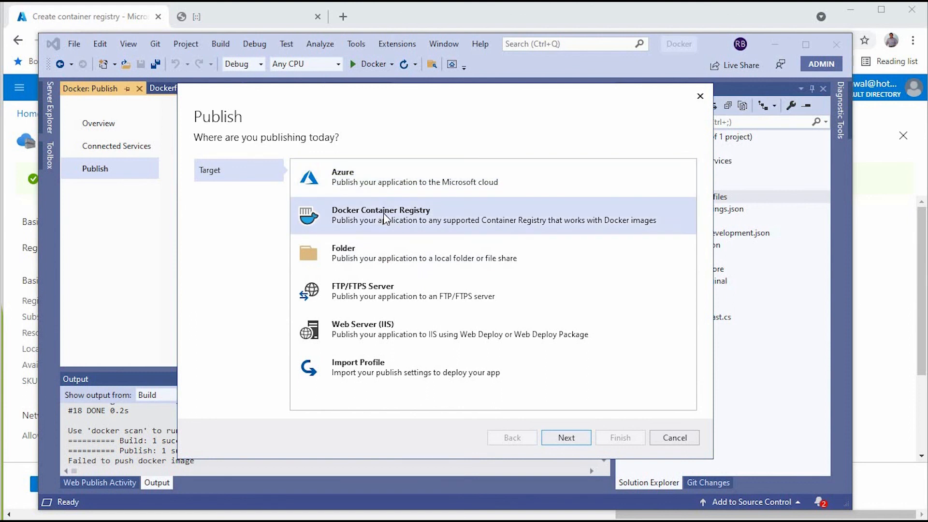
{"action": "left_click", "coordinate": [564, 436]}
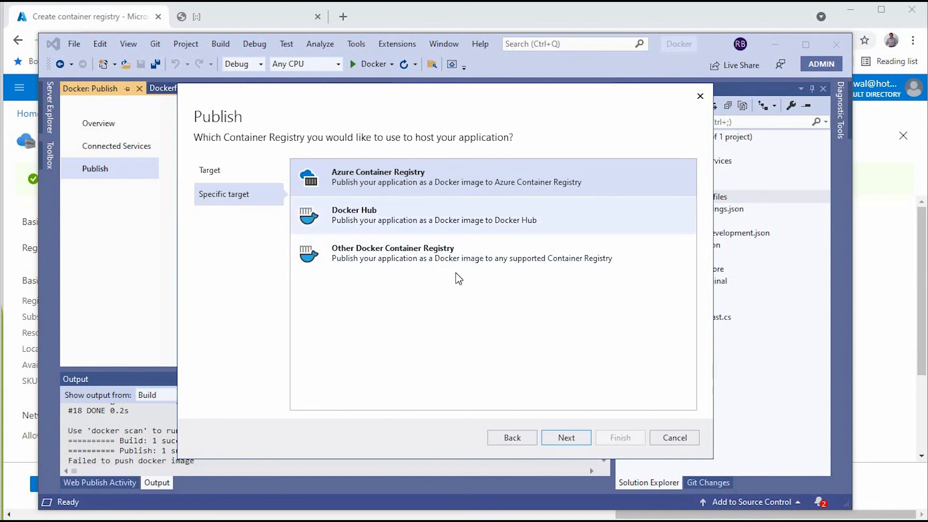
{"action": "left_click", "coordinate": [573, 443]}
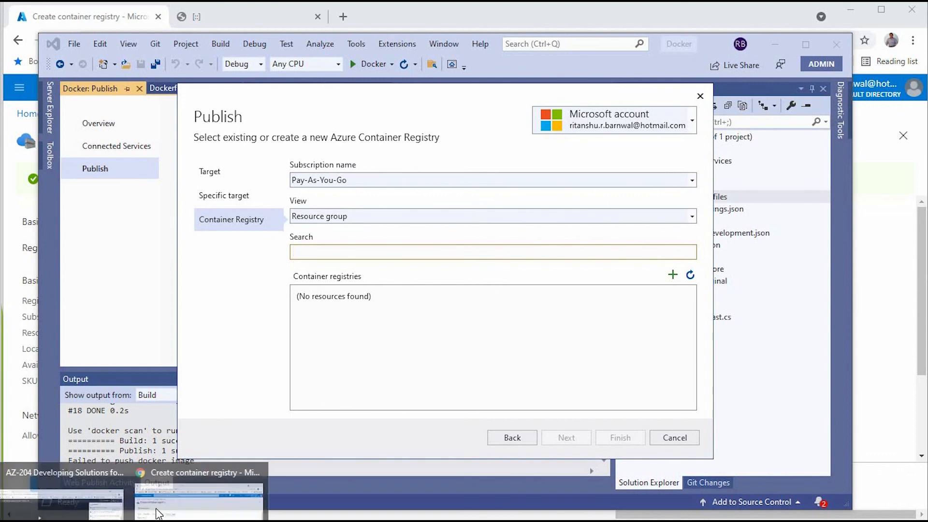
- Switch back to the Azure portal and create the DockerTestForDemo container registry
{"action": "left_click", "coordinate": [201, 500]}
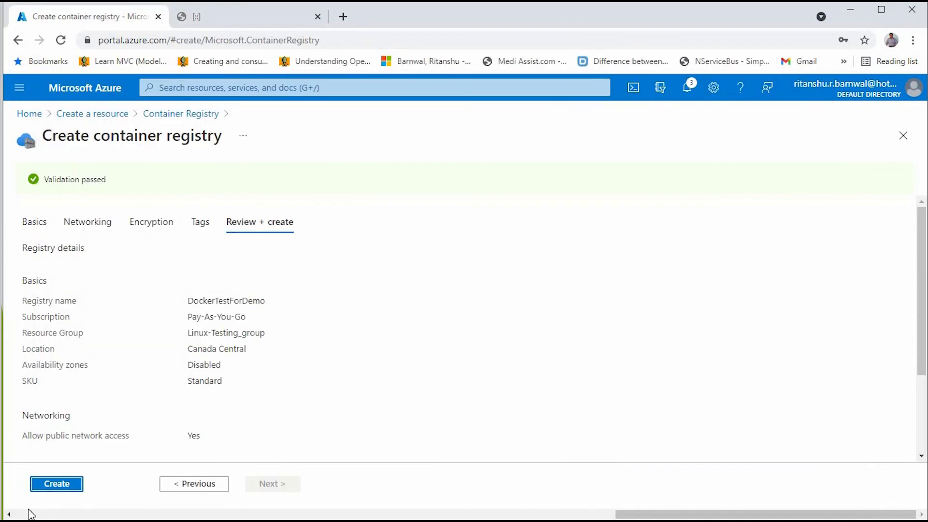
{"action": "left_click", "coordinate": [54, 487]}
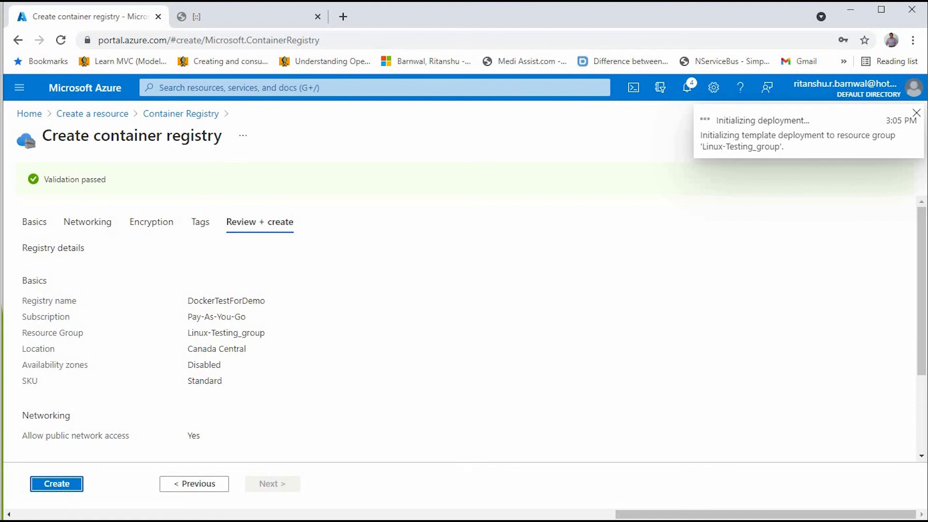
- Switch to Visual Studio and restart publish setup, targeting Docker Container Registry with Azure Container Registry as the specific target
{"action": "key", "text": "alt+Tab"}
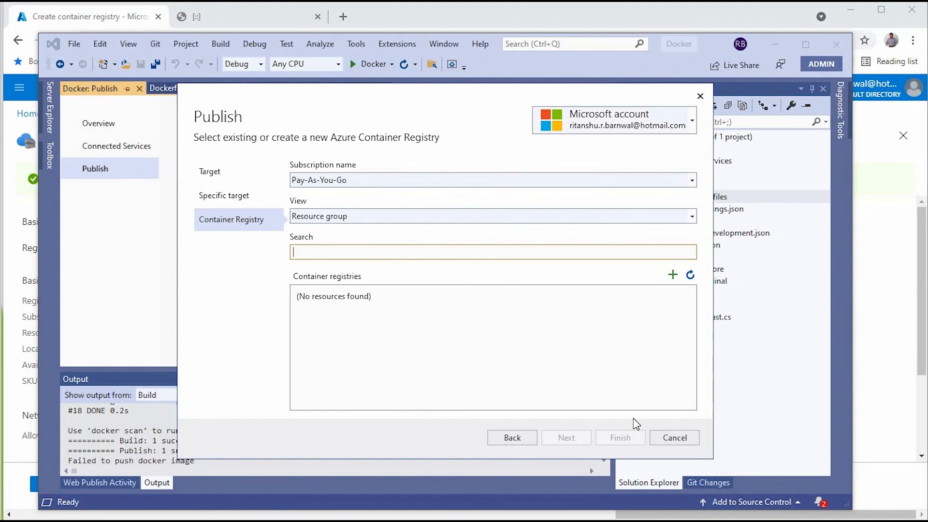
{"action": "left_click", "coordinate": [681, 438]}
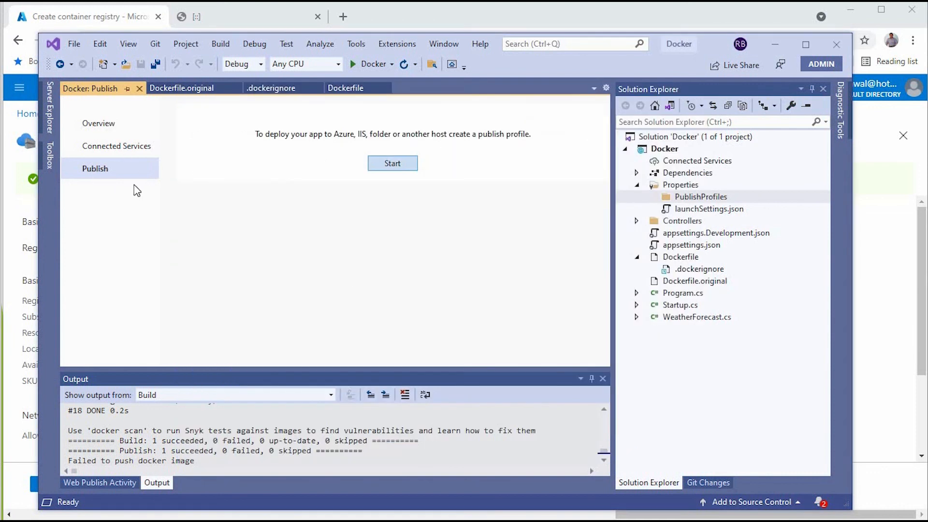
{"action": "left_click", "coordinate": [399, 164]}
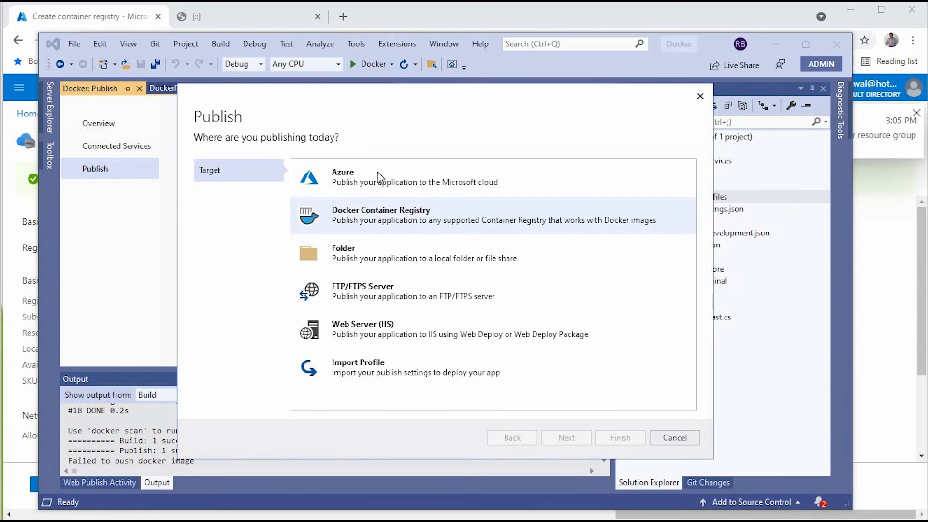
{"action": "left_click", "coordinate": [364, 223]}
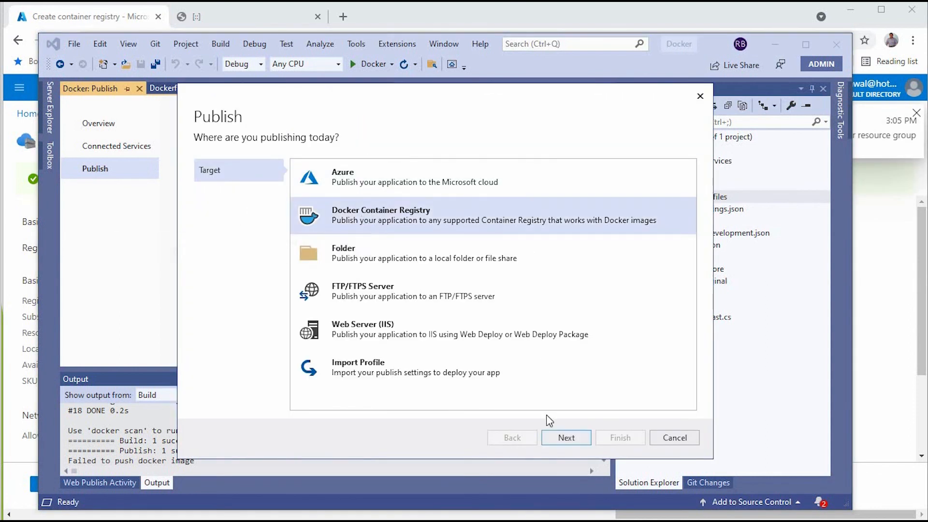
{"action": "left_click", "coordinate": [561, 438]}
{"action": "left_click", "coordinate": [381, 190]}
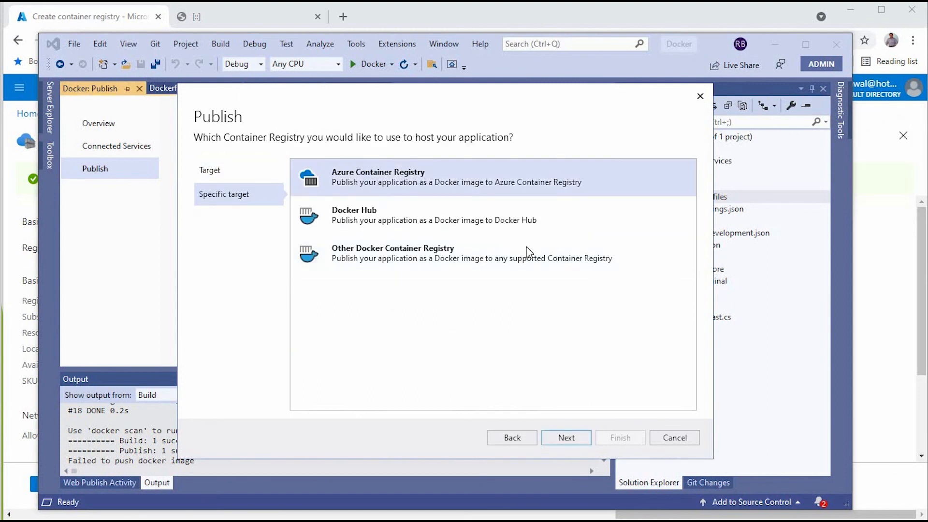
{"action": "left_click", "coordinate": [563, 437]}
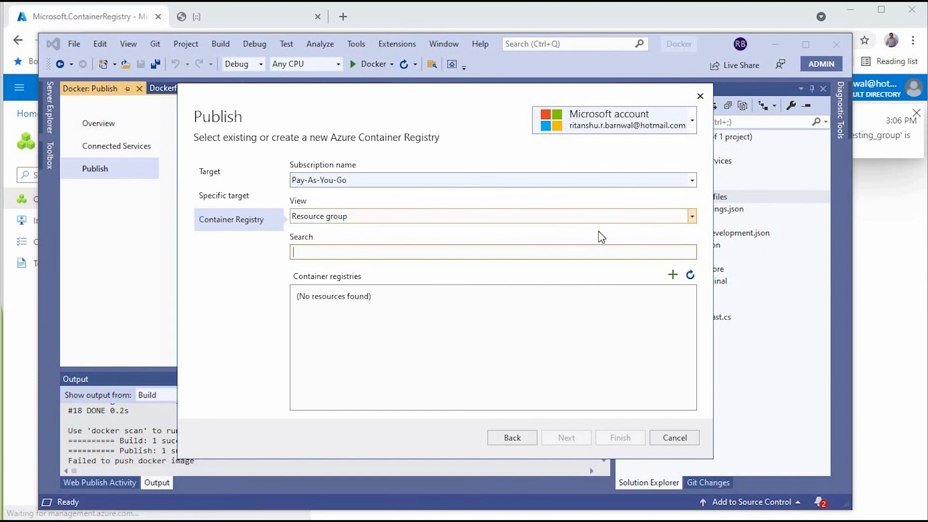
- Choose the DockerTestForDemo registry in Linux-Testing_group, viewed by resource group, and finish creating the publish profile
{"action": "left_click", "coordinate": [692, 217]}
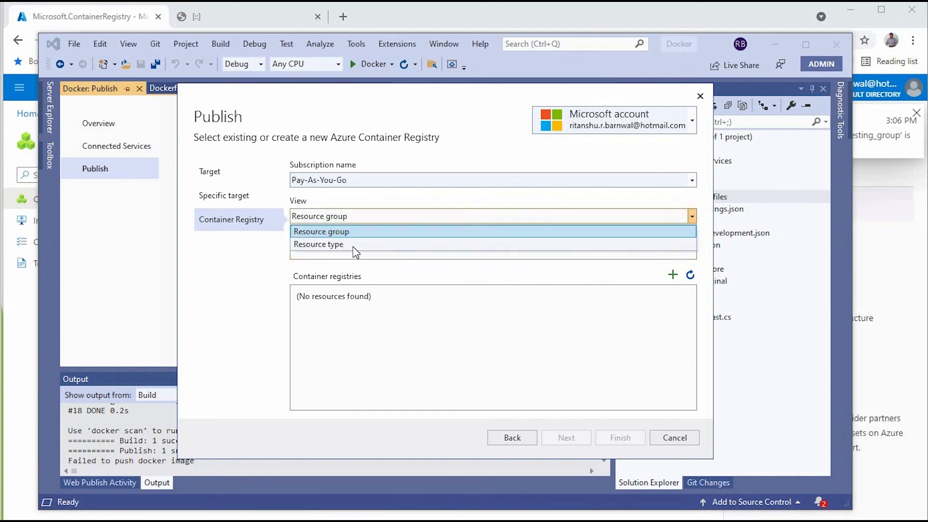
{"action": "left_click", "coordinate": [445, 242]}
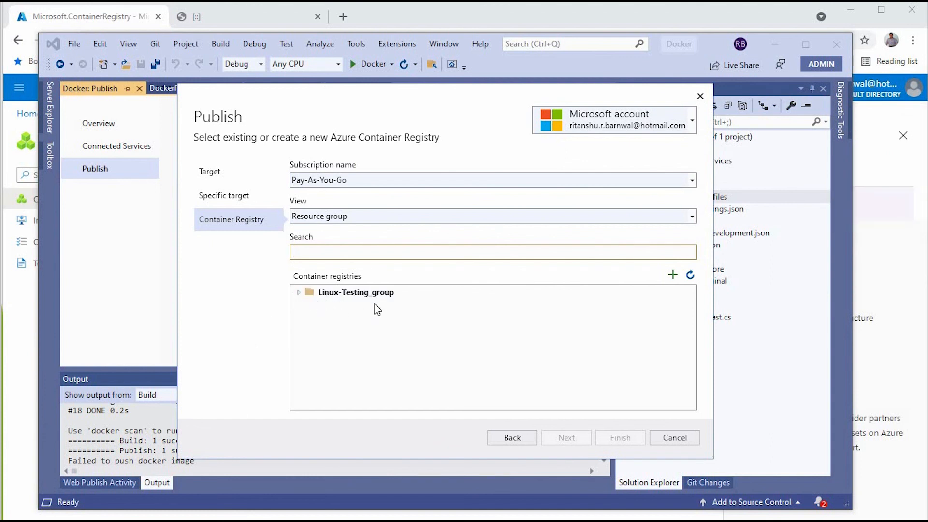
{"action": "left_click", "coordinate": [299, 293]}
{"action": "left_click", "coordinate": [366, 305]}
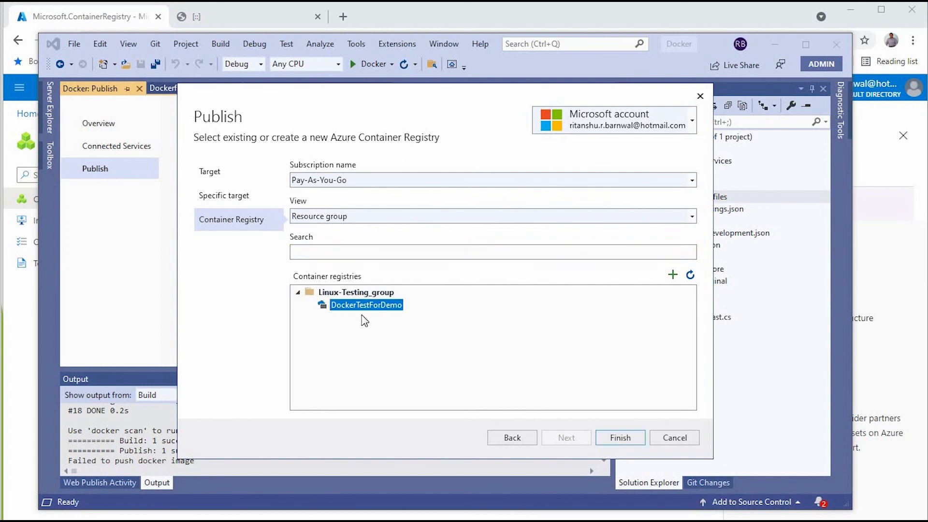
{"action": "left_click", "coordinate": [621, 437]}
{"action": "left_click", "coordinate": [618, 440]}
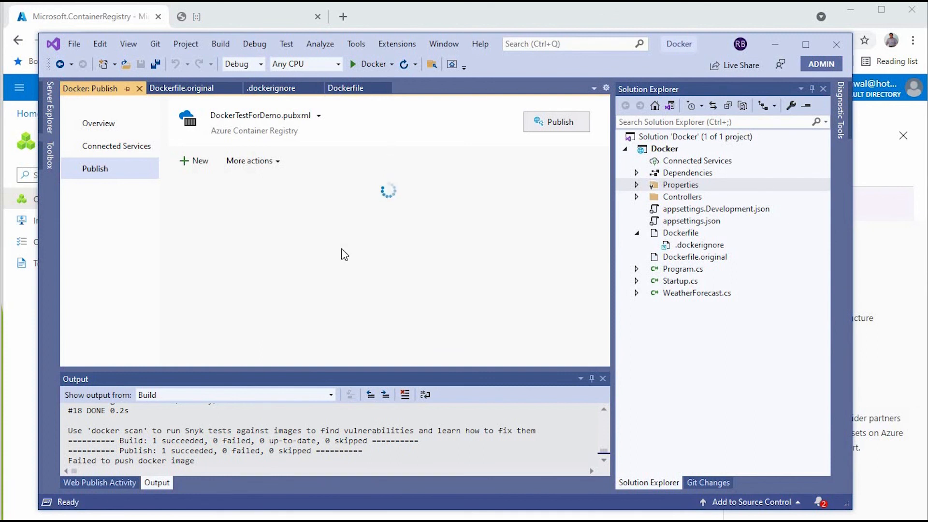
- Publish the Docker image with the DockerTestForDemo.pubxml profile and review the hosting details
{"action": "left_click", "coordinate": [553, 121]}
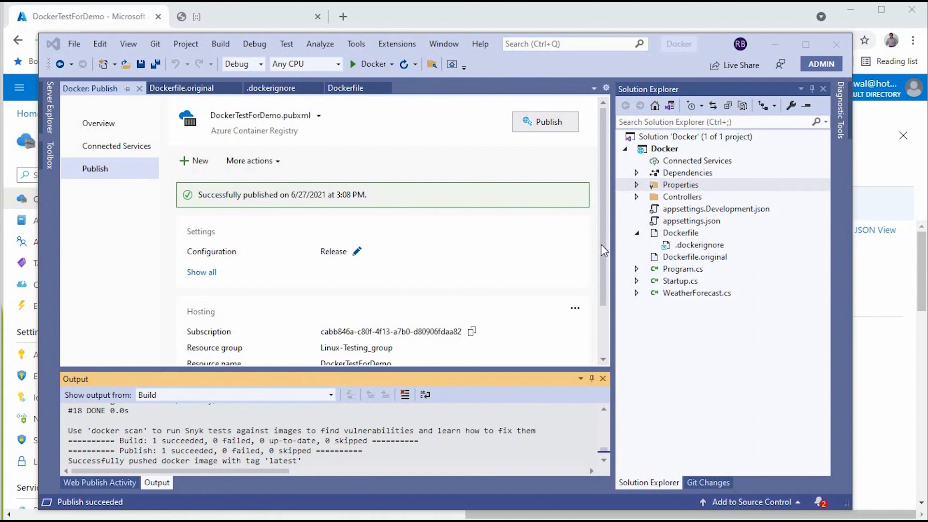
{"action": "scroll", "coordinate": [601, 244], "scroll_direction": "down", "scroll_amount": 3}
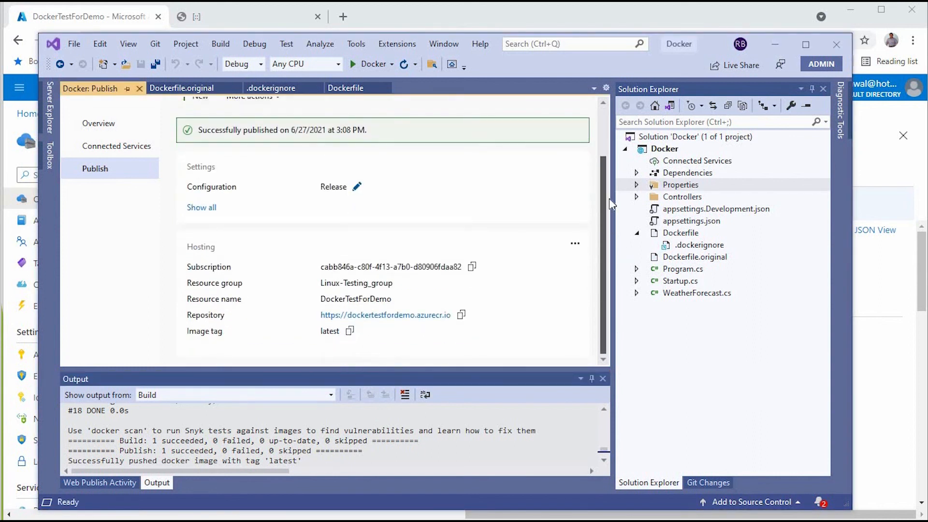
{"action": "scroll", "coordinate": [604, 198], "scroll_direction": "up", "scroll_amount": 3}
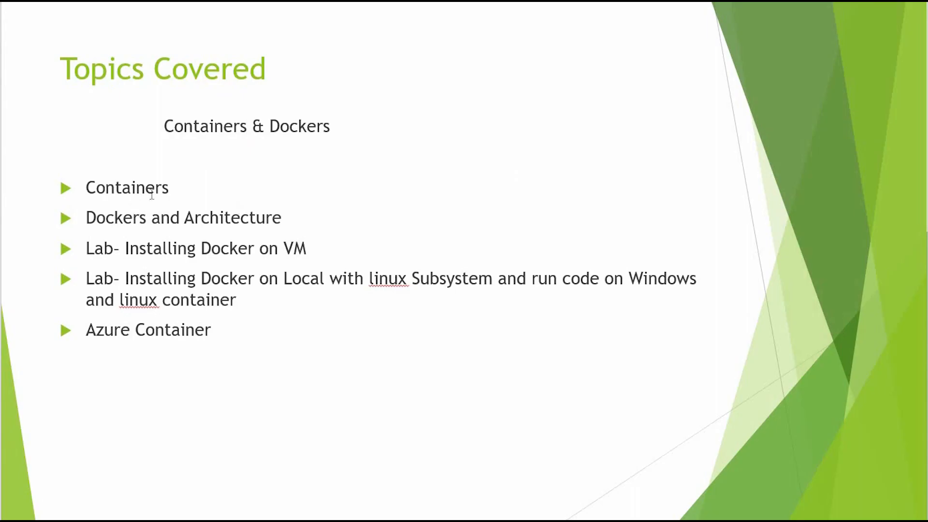
- Switch to the Topics Covered slide in PowerPoint and highlight the Containers, Dockers and Azure Container topics in turn
{"action": "double_click", "coordinate": [126, 193]}
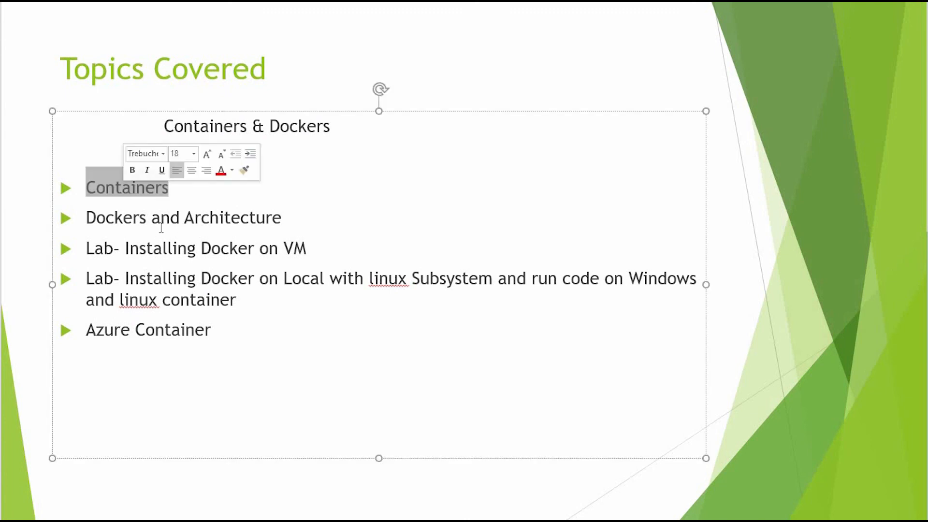
{"action": "double_click", "coordinate": [116, 217]}
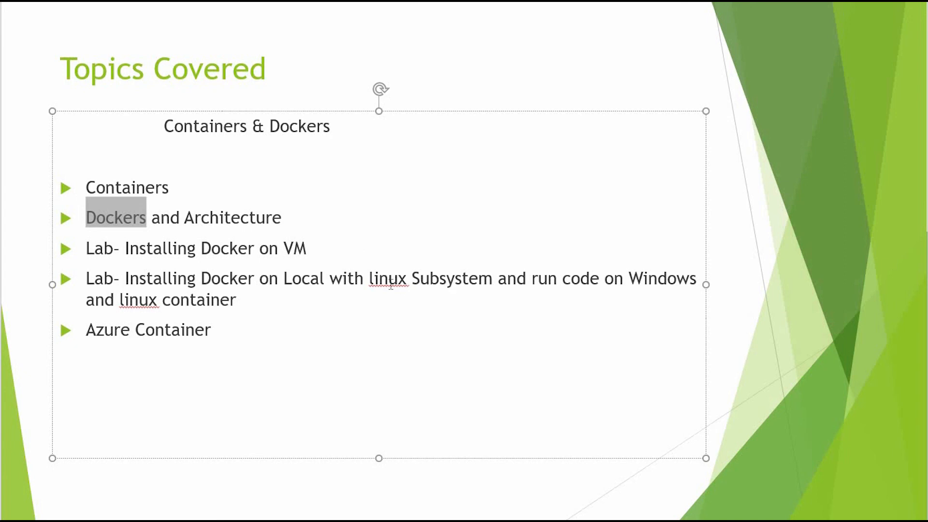
{"action": "double_click", "coordinate": [166, 329]}
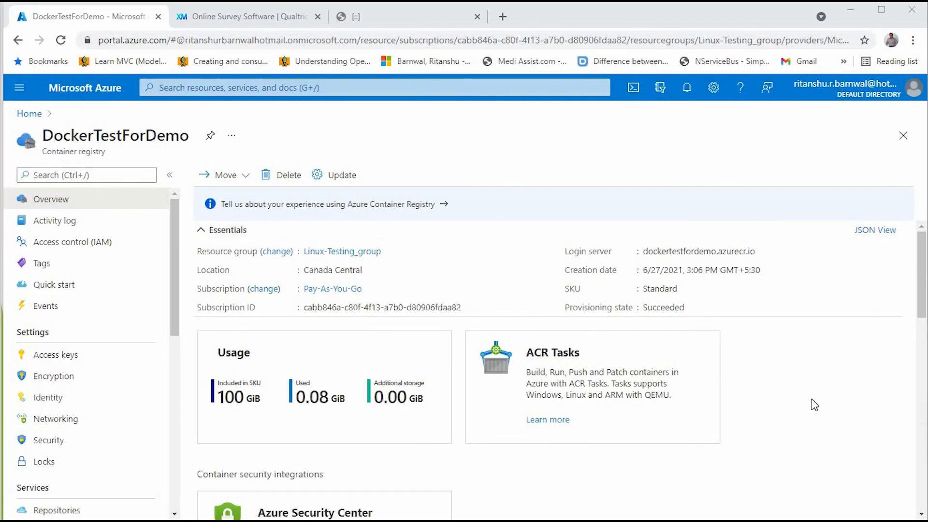
- Switch to the Azure portal and examine the DockerTestForDemo registry overview, including its pull, push and task charts
{"action": "scroll", "coordinate": [812, 404], "scroll_direction": "down", "scroll_amount": 6}
{"action": "scroll", "coordinate": [491, 317], "scroll_direction": "down", "scroll_amount": 3}
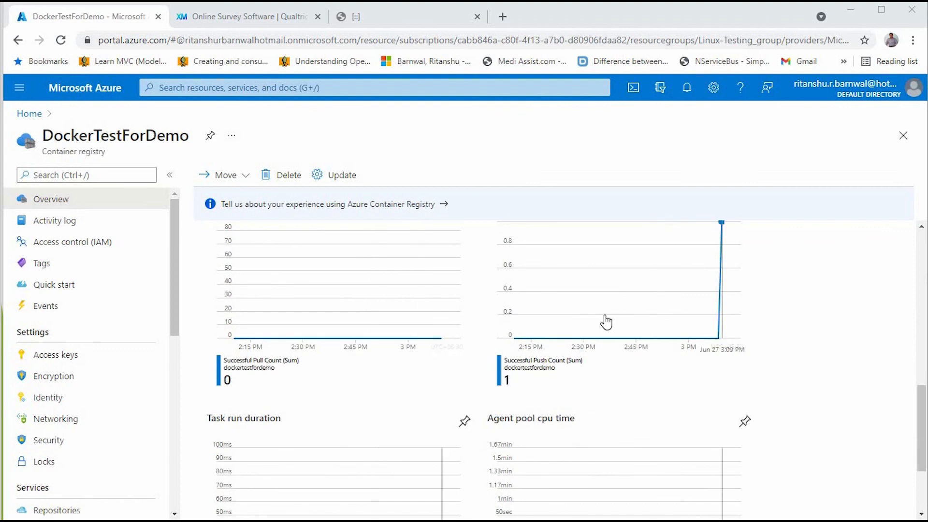
{"action": "scroll", "coordinate": [646, 412], "scroll_direction": "down", "scroll_amount": 3}
{"action": "scroll", "coordinate": [675, 429], "scroll_direction": "up", "scroll_amount": 1}
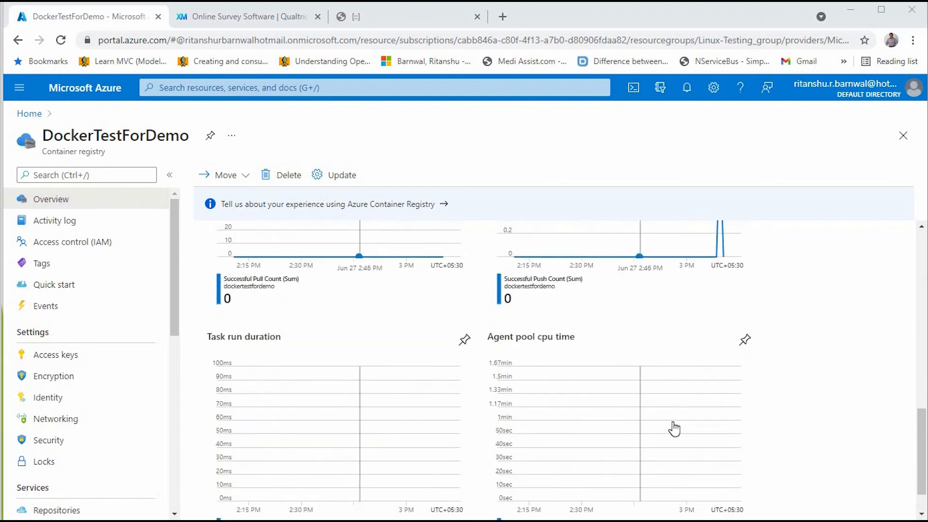
{"action": "scroll", "coordinate": [754, 416], "scroll_direction": "down", "scroll_amount": 1}
{"action": "scroll", "coordinate": [835, 406], "scroll_direction": "up", "scroll_amount": 12}
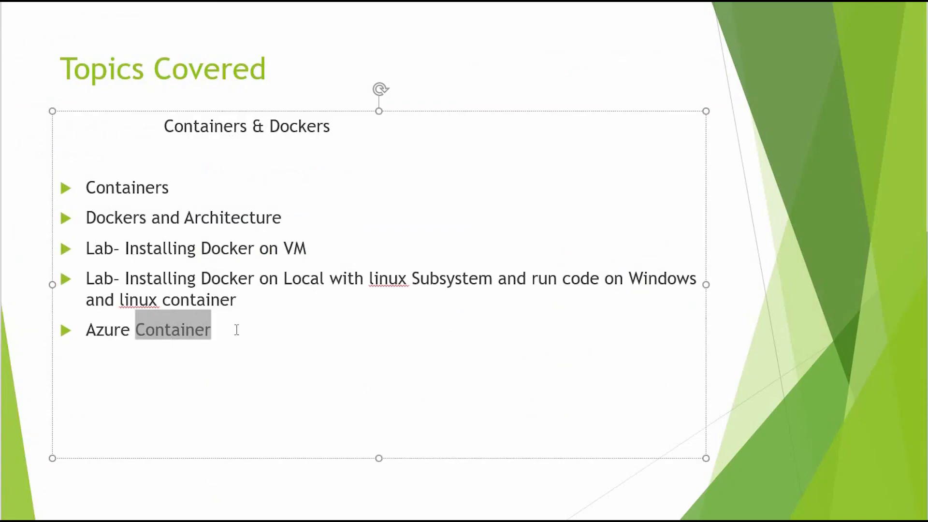
- Return to the Topics Covered slide and select all the bullet points from Containers to Azure Container
{"action": "left_click_drag", "start_coordinate": [170, 327], "coordinate": [86, 186]}
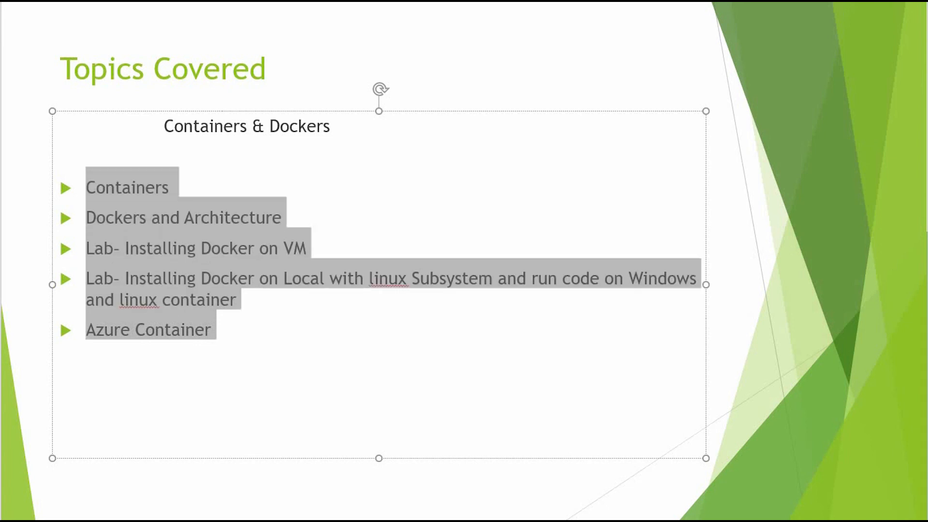